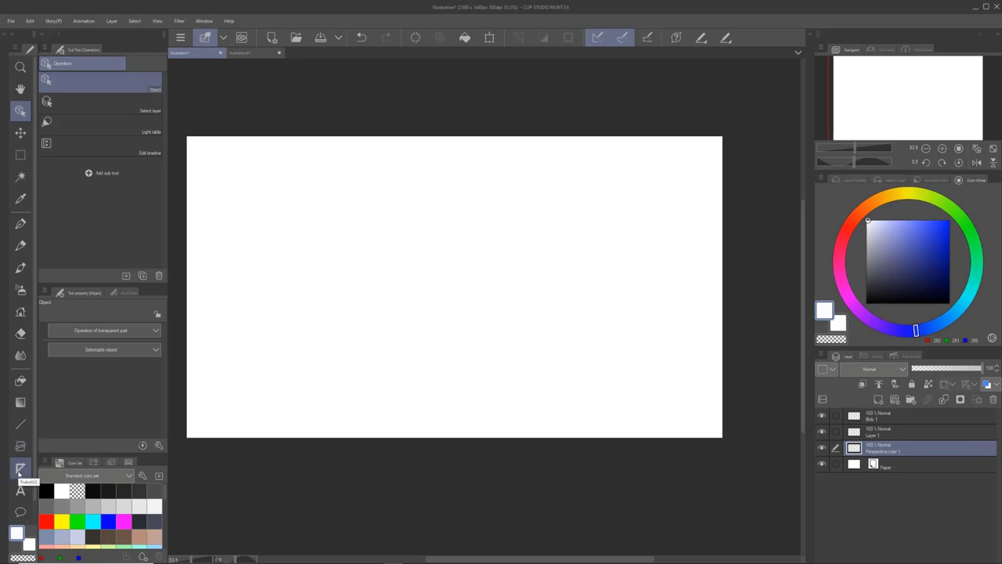
- Place a vertical symmetrical ruler down the canvas centre and draw mirrored near-black pen strokes
click(20, 470)
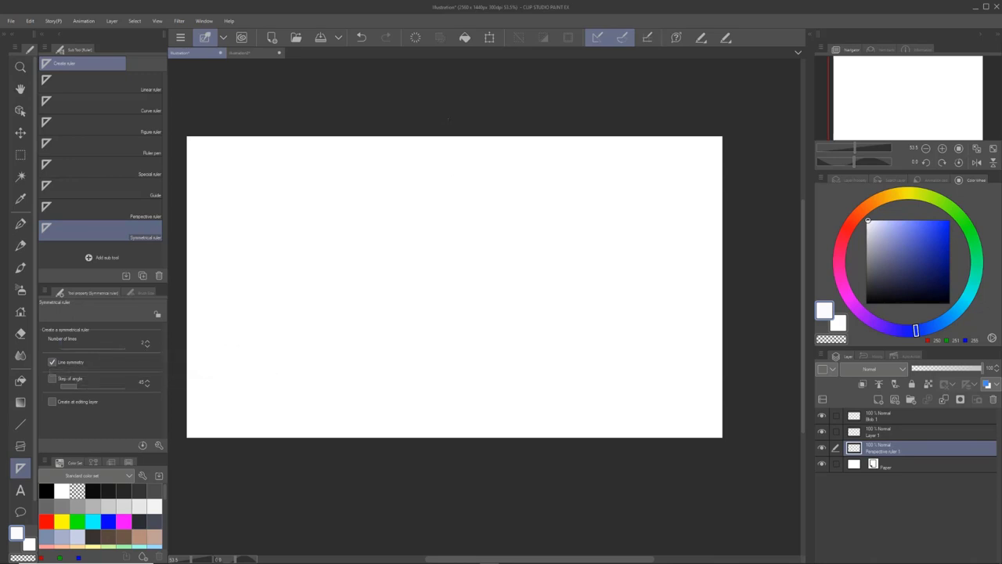
drag(447, 123, 447, 477)
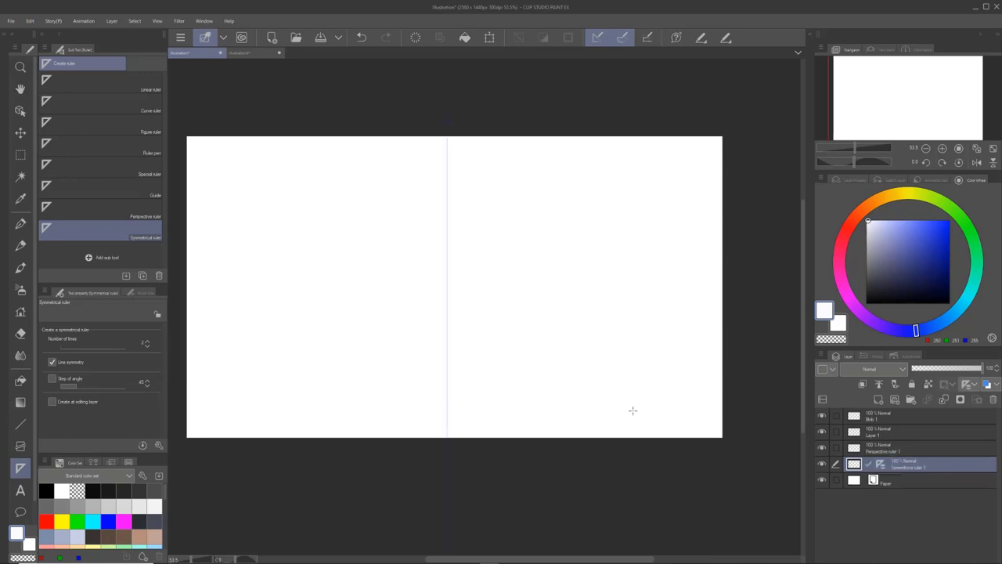
click(20, 224)
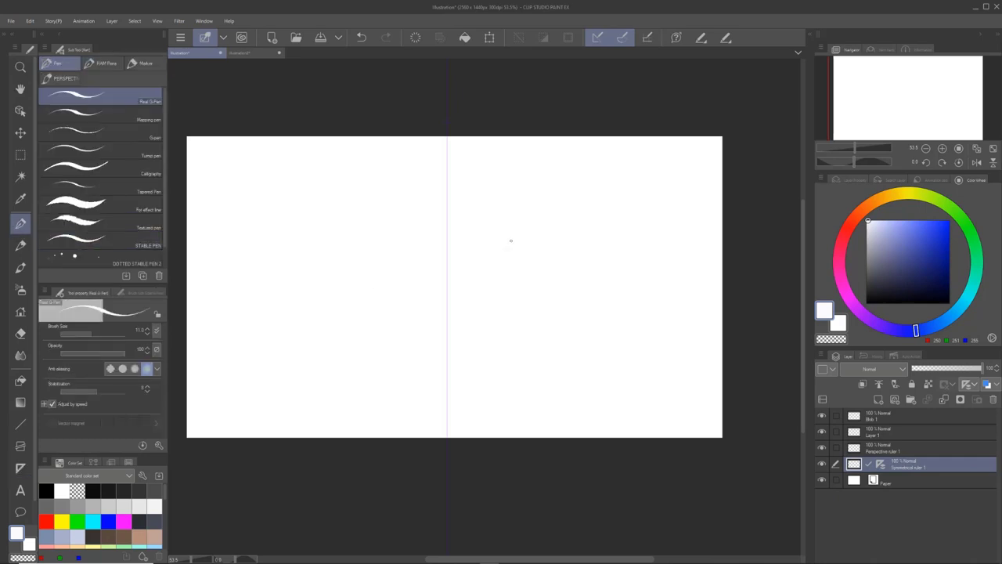
drag(887, 252, 866, 295)
mouse_move(472, 204)
mouse_down()
mouse_move(514, 201)
mouse_move(486, 252)
mouse_move(521, 308)
mouse_move(543, 260)
mouse_move(653, 268)
mouse_move(587, 335)
mouse_up()
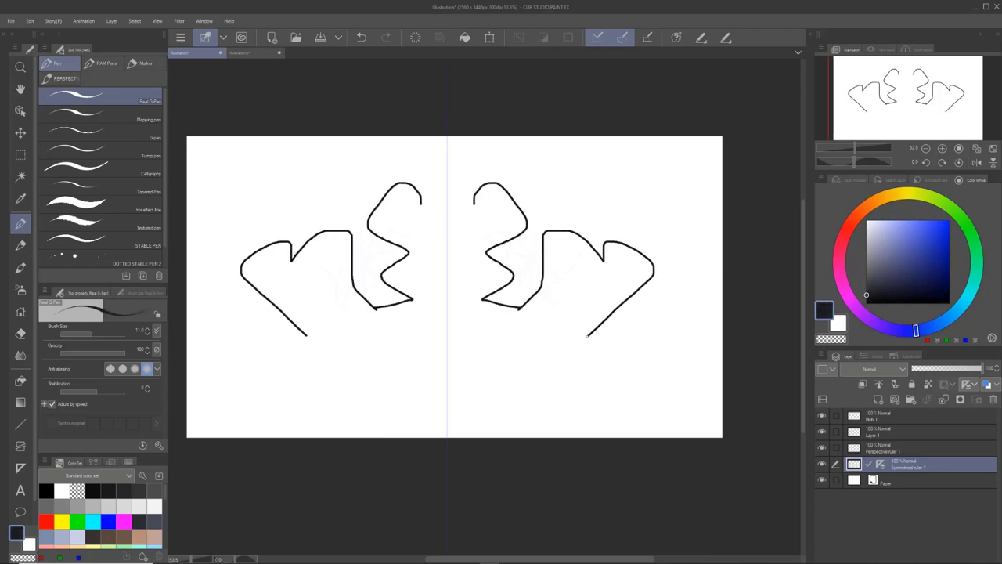
- Undo the strokes, delete the vertical ruler layer, and place an 11-line radial symmetrical ruler at centre
key(ctrl+z)
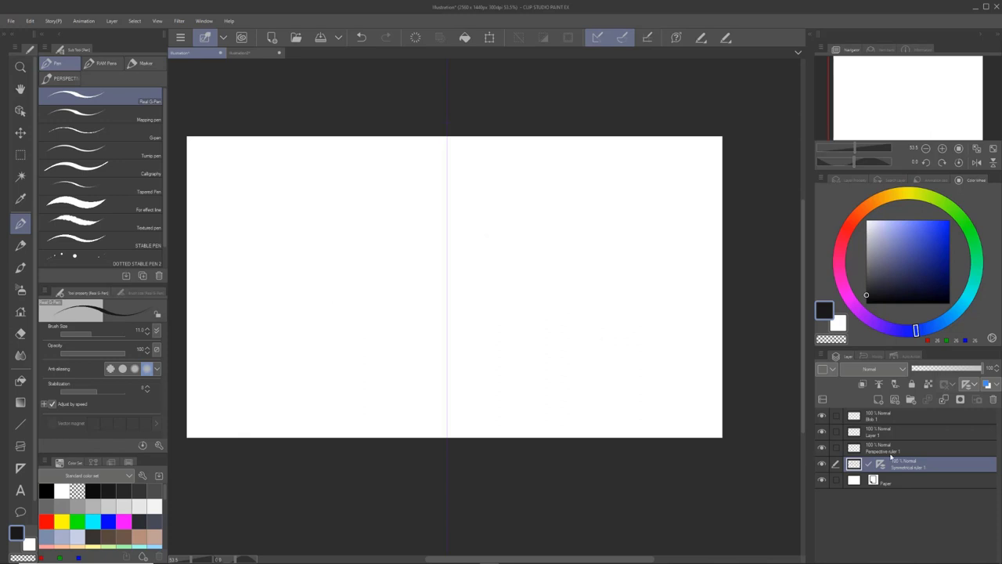
click(991, 399)
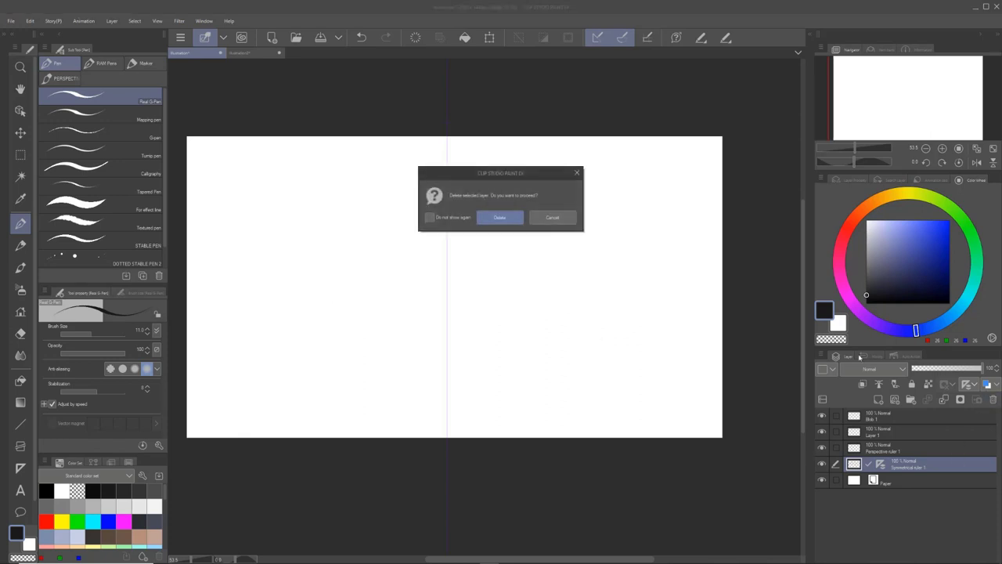
click(507, 218)
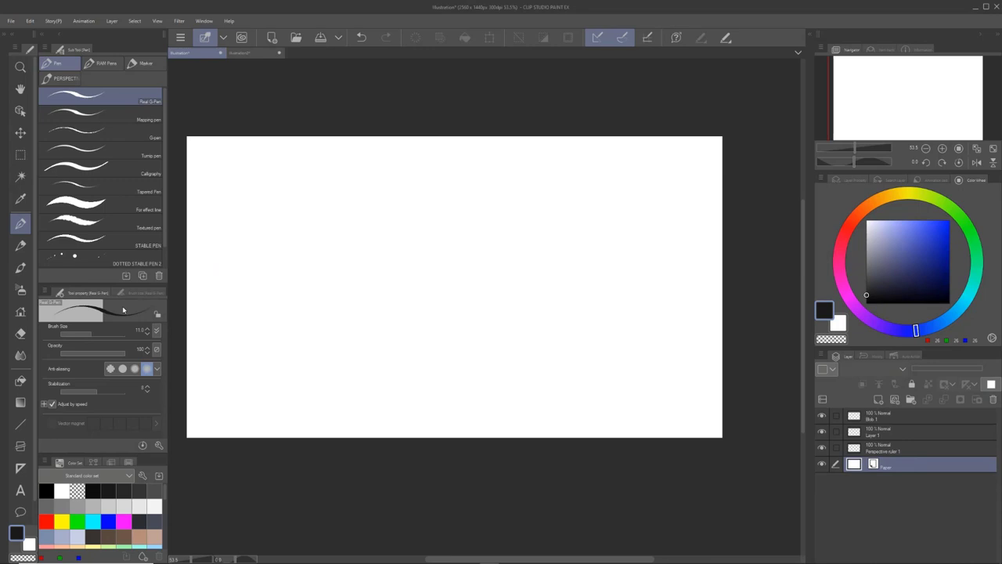
click(21, 467)
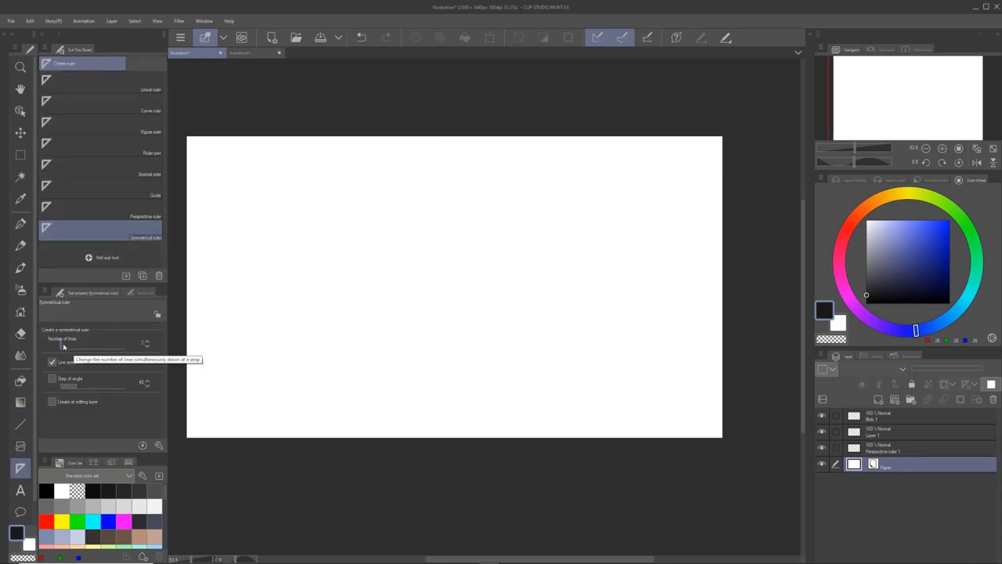
drag(64, 346, 104, 345)
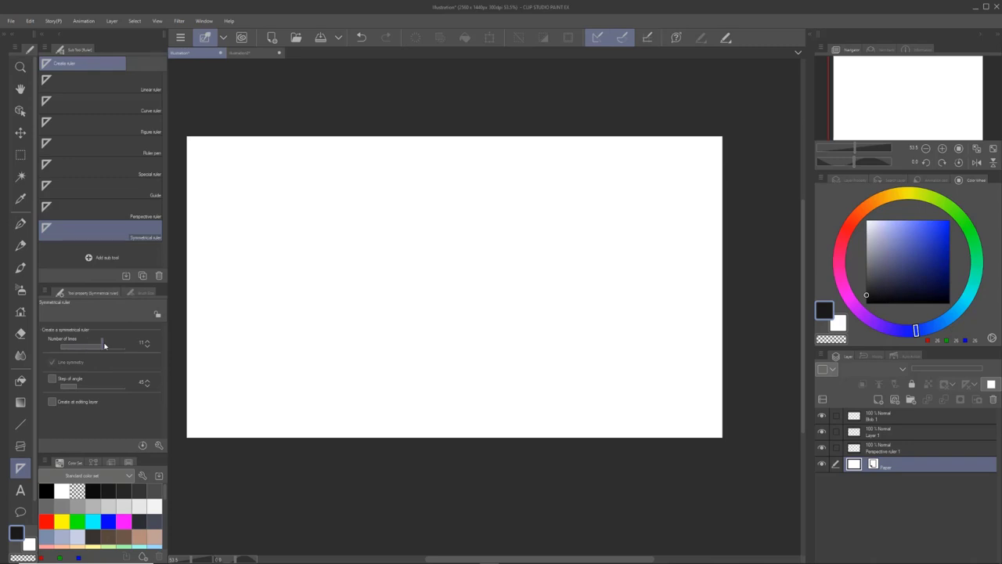
click(442, 273)
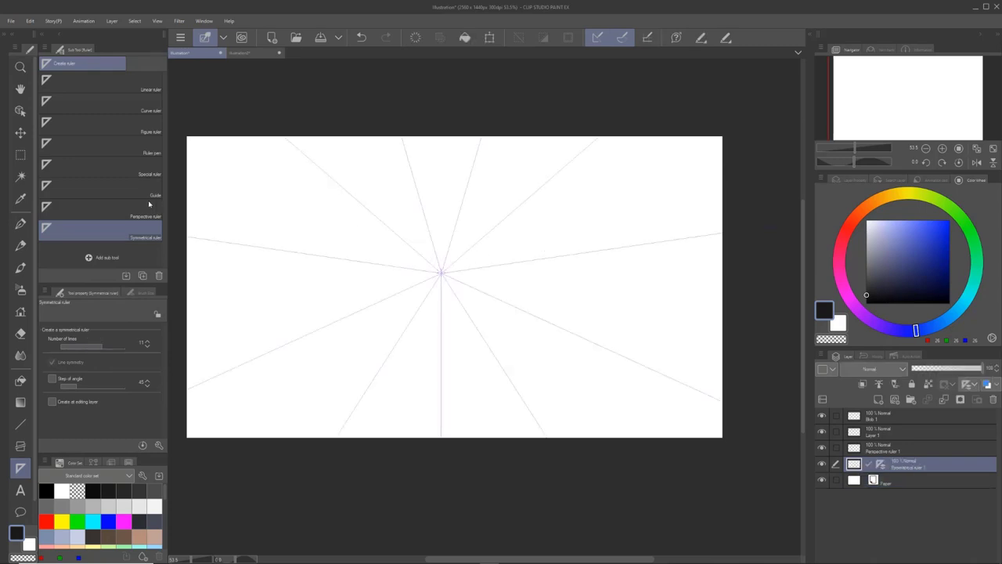
- Draw a repeated starburst pattern with the pen, then delete the radial ruler layer
click(20, 225)
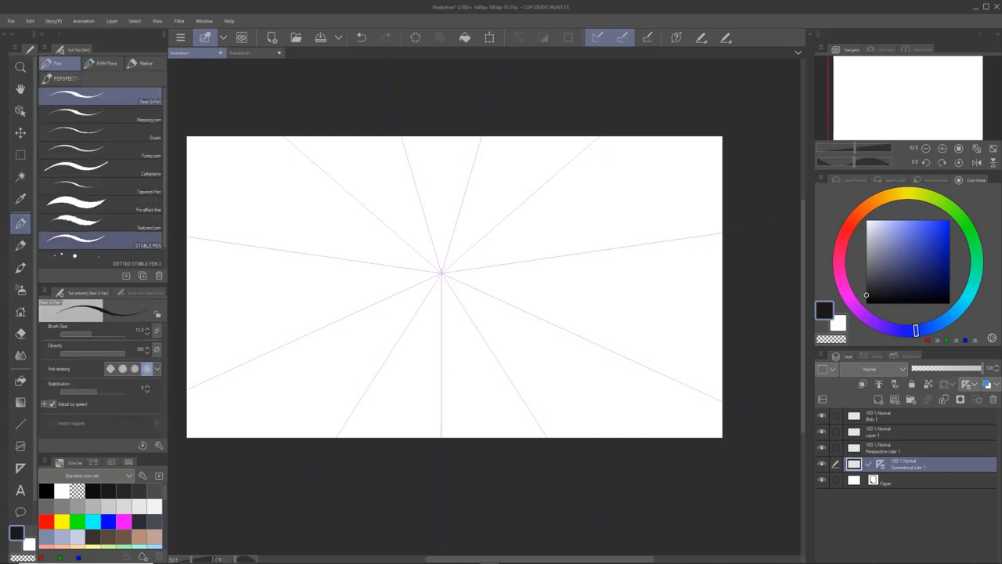
drag(443, 199, 452, 148)
mouse_move(438, 235)
mouse_down()
mouse_move(470, 205)
mouse_move(571, 298)
mouse_move(579, 368)
mouse_up()
drag(478, 234, 532, 274)
drag(485, 203, 571, 336)
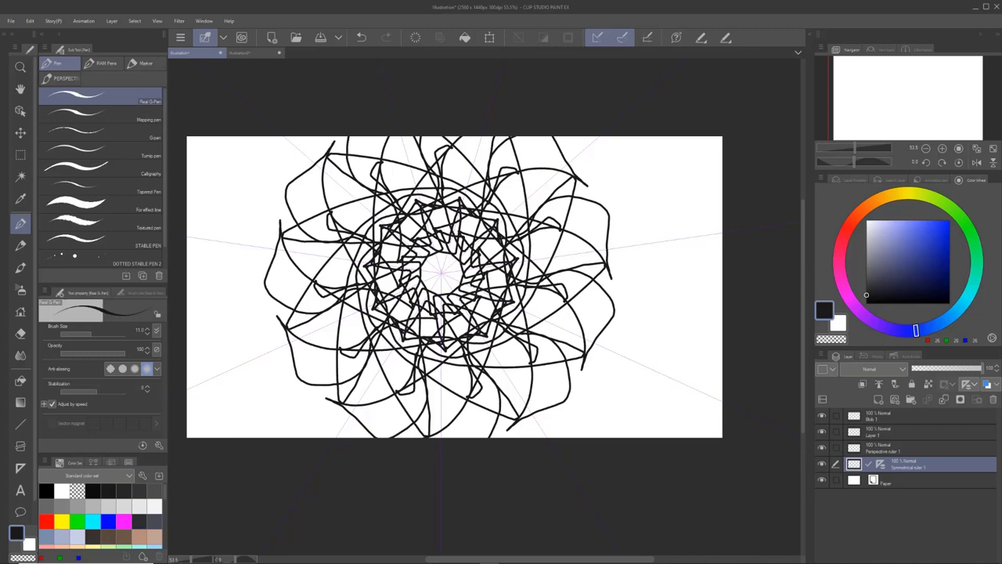
drag(438, 196, 540, 313)
drag(368, 172, 337, 290)
drag(337, 172, 345, 376)
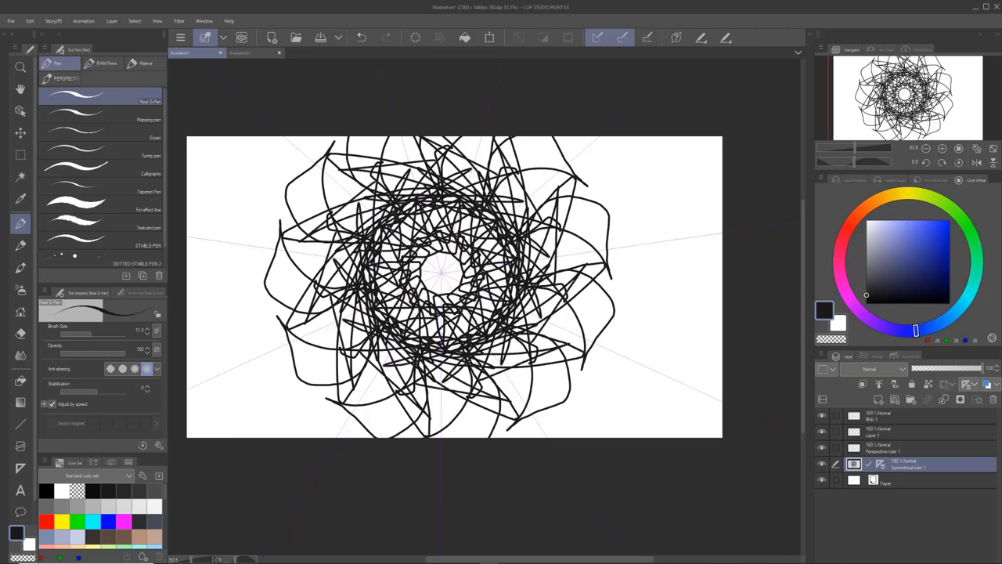
click(992, 400)
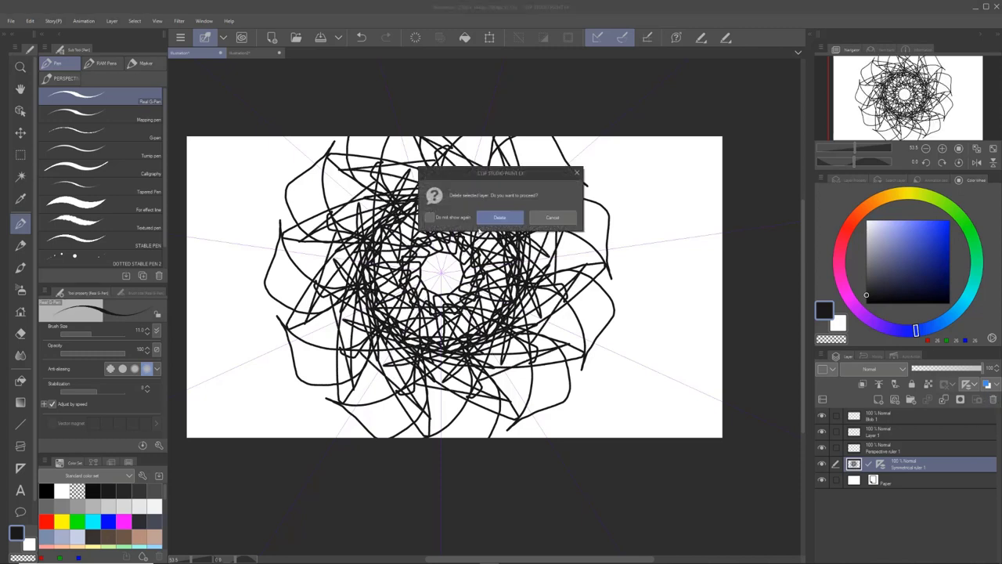
click(485, 222)
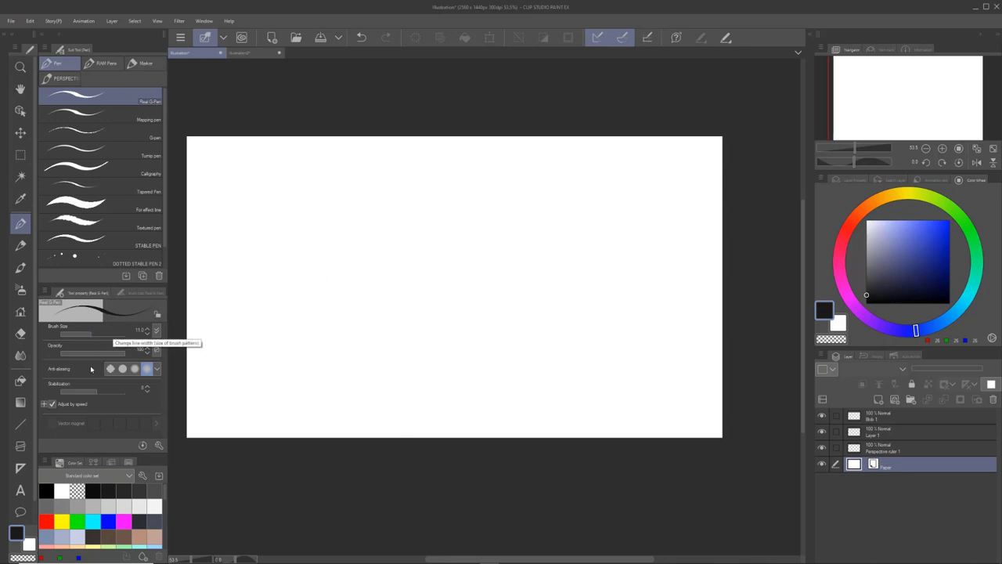
- Select the Ruler tool to show its sub tools
click(21, 467)
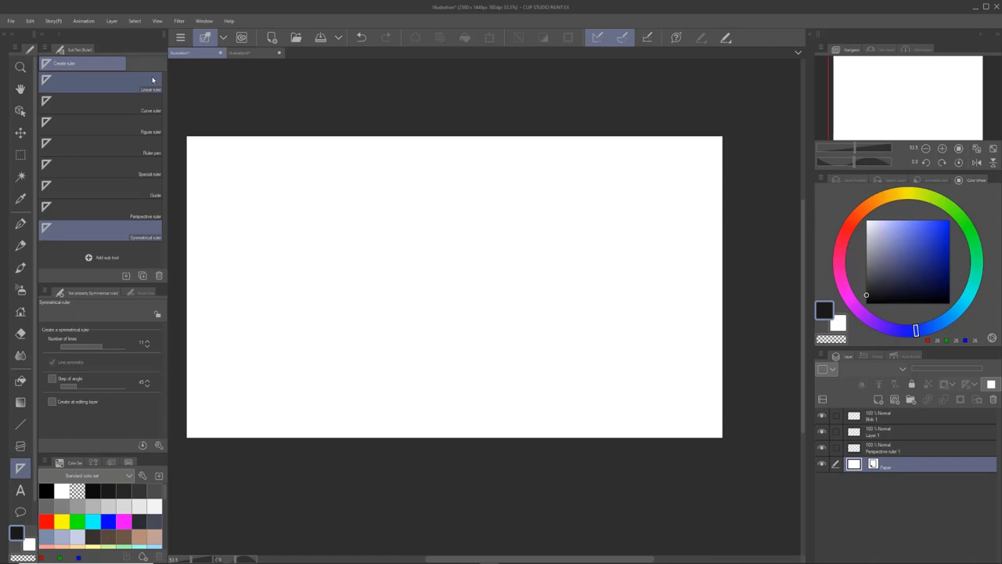
- Lay a slanted linear ruler and draw an ink line along it on Perspective ruler 1
click(102, 82)
drag(289, 323, 674, 255)
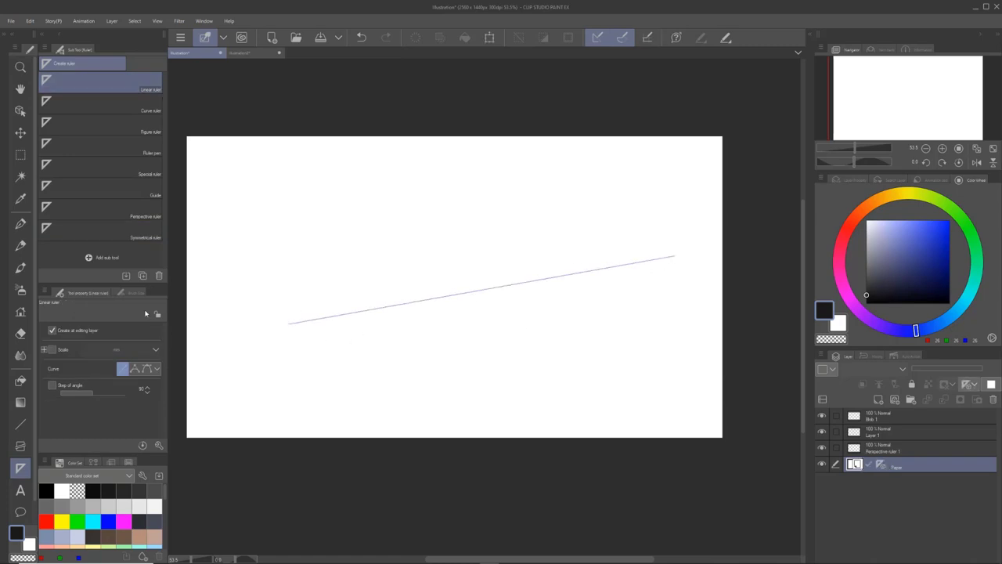
click(21, 224)
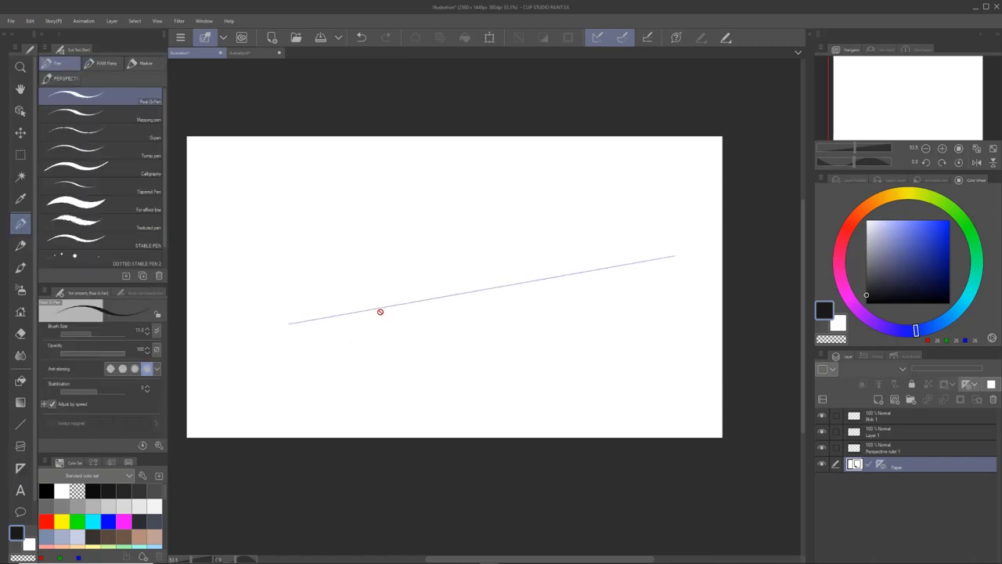
click(902, 450)
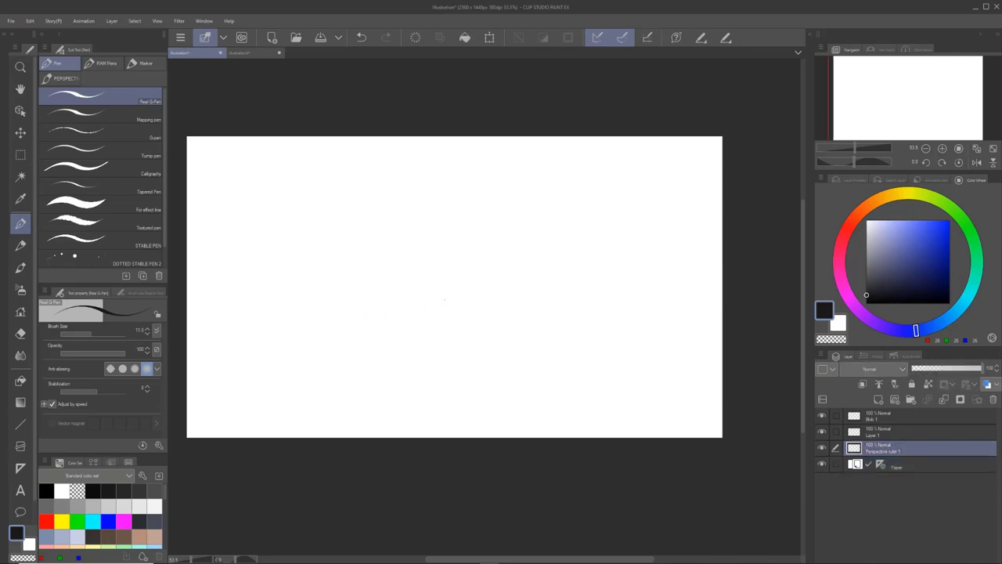
drag(386, 306, 560, 237)
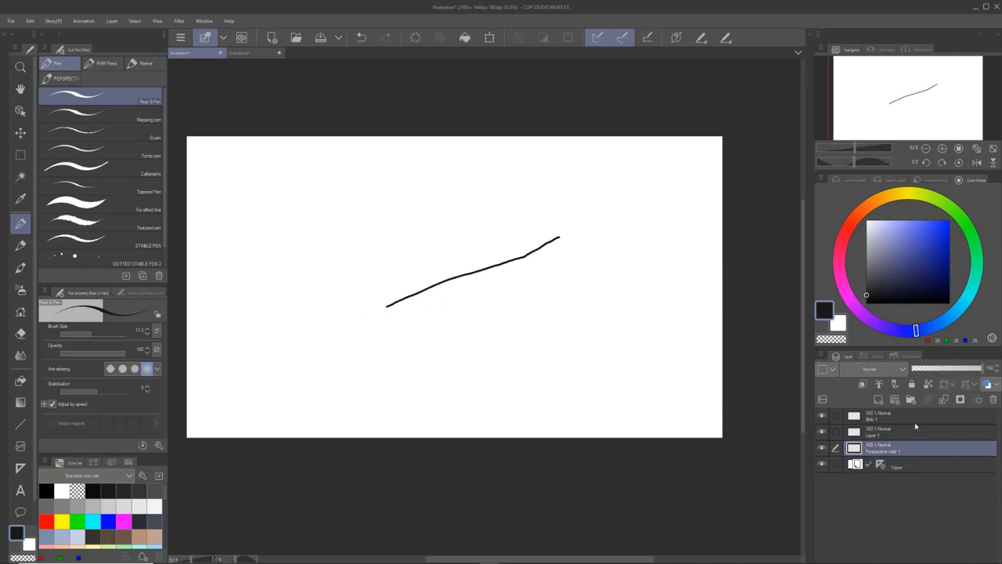
- Scribble test strokes on Layer 1 and on Perspective ruler 1
click(914, 428)
mouse_move(494, 355)
mouse_down()
mouse_move(528, 319)
mouse_move(471, 311)
mouse_move(486, 262)
mouse_move(371, 255)
mouse_move(411, 239)
mouse_move(427, 297)
mouse_move(519, 229)
mouse_up()
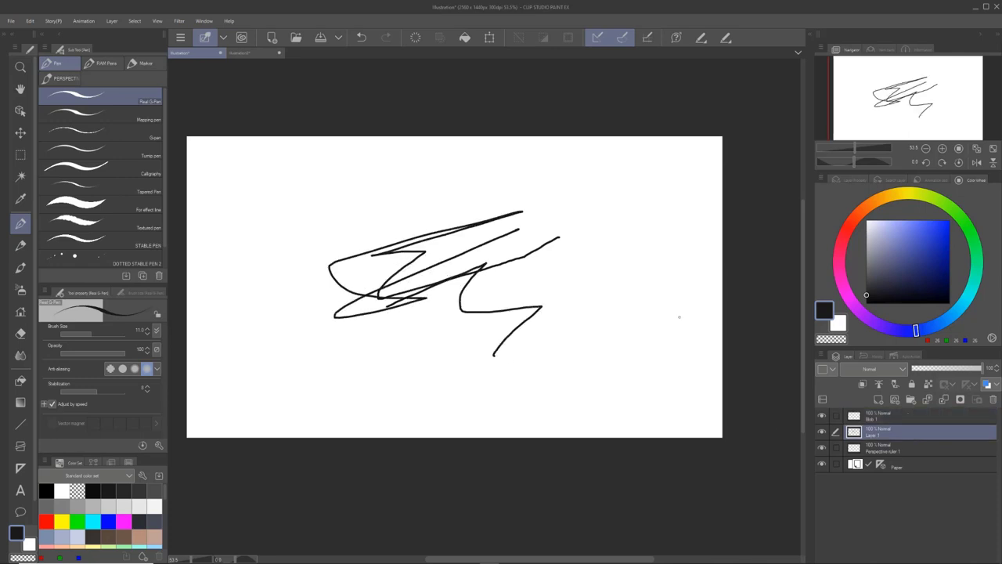
click(918, 450)
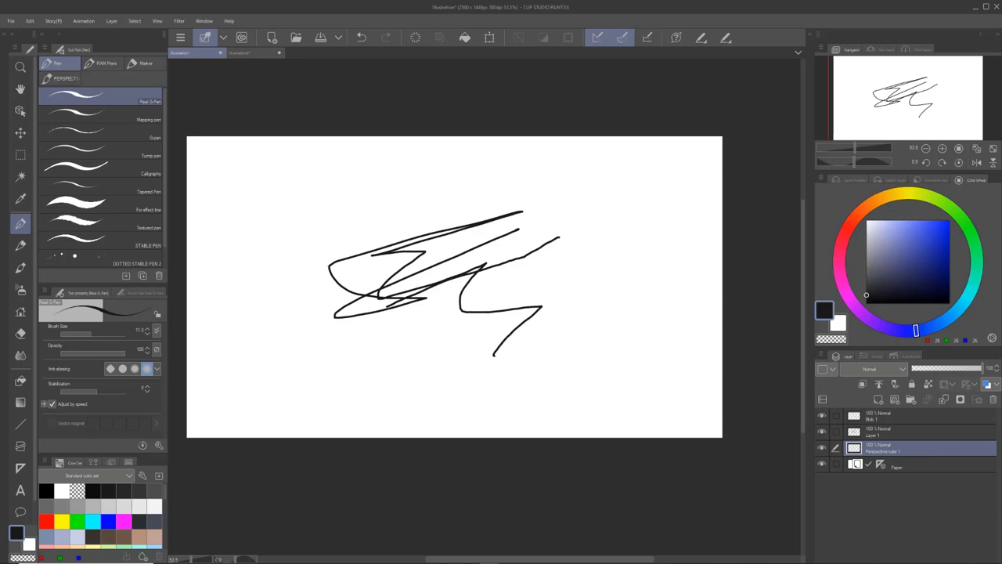
drag(432, 359, 537, 300)
- Undo the test strokes and delete the Perspective ruler 1 layer
key(ctrl+z)
key(ctrl+z)
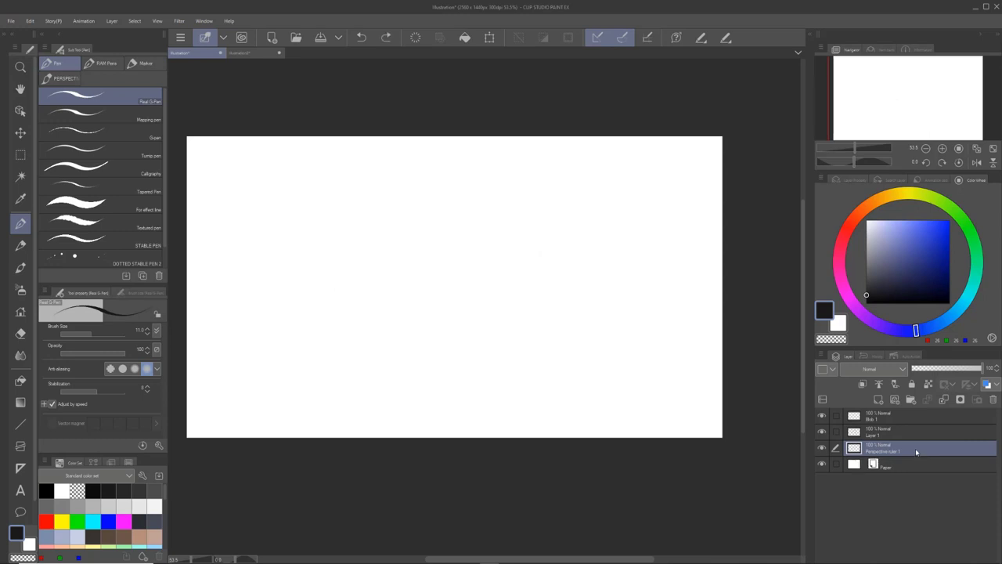
click(992, 399)
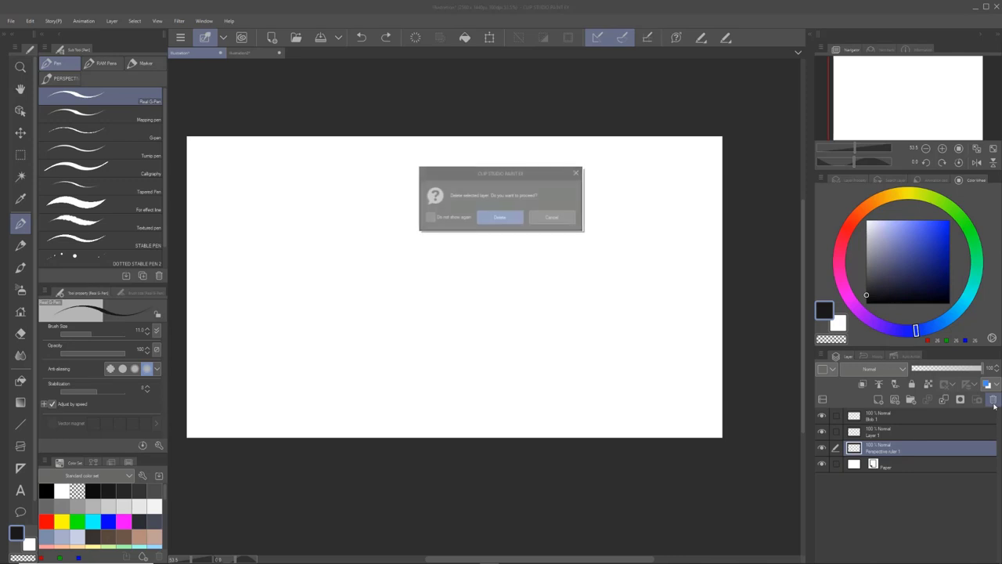
click(484, 219)
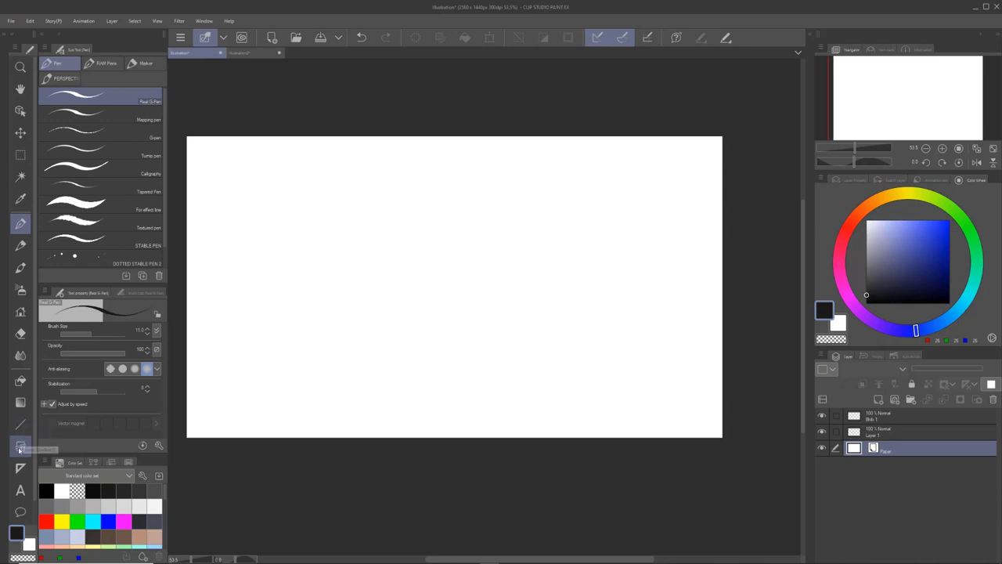
- Set the Perspective ruler's Process to Infinitize, then make Layer 1 the working layer
click(21, 468)
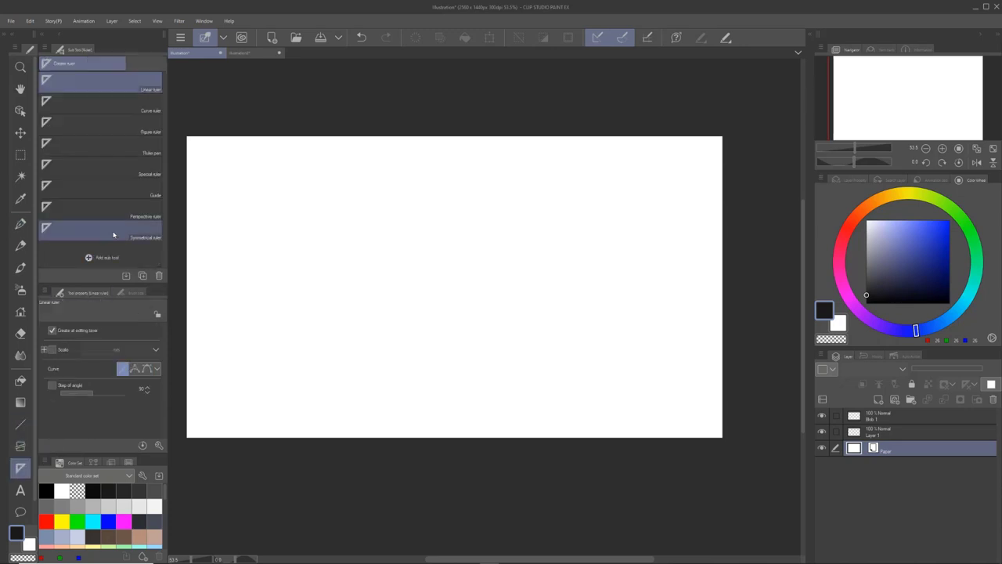
click(102, 208)
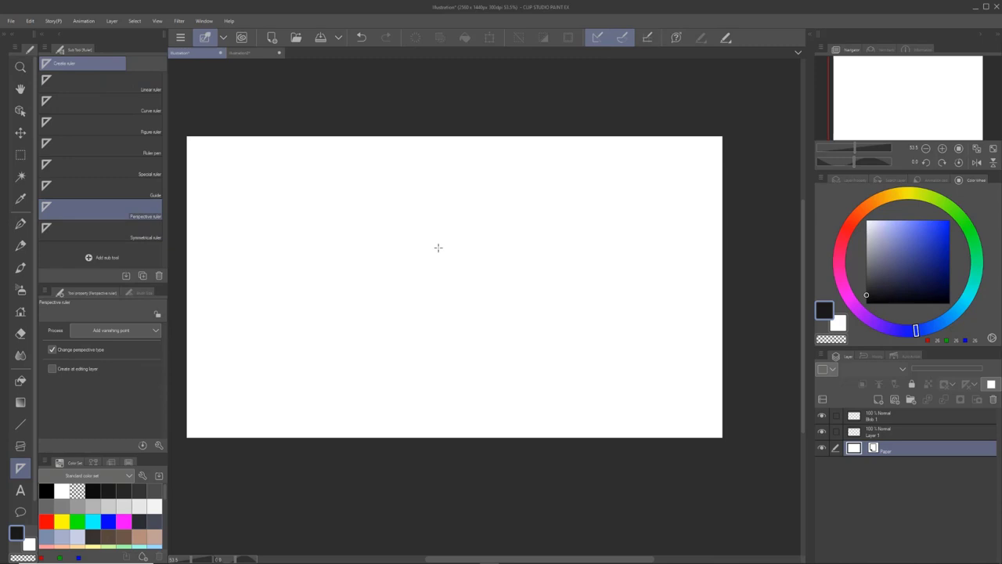
click(128, 330)
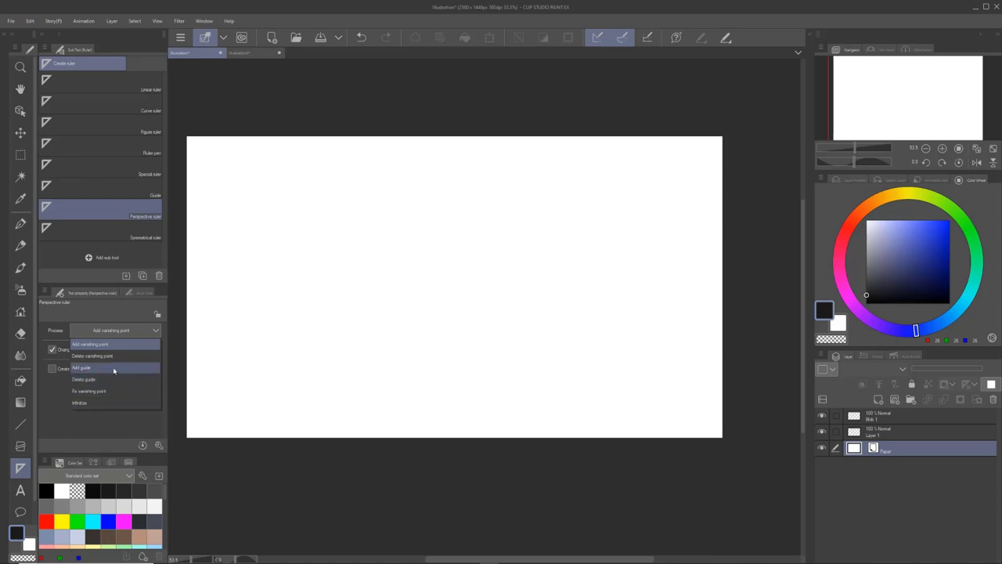
click(107, 403)
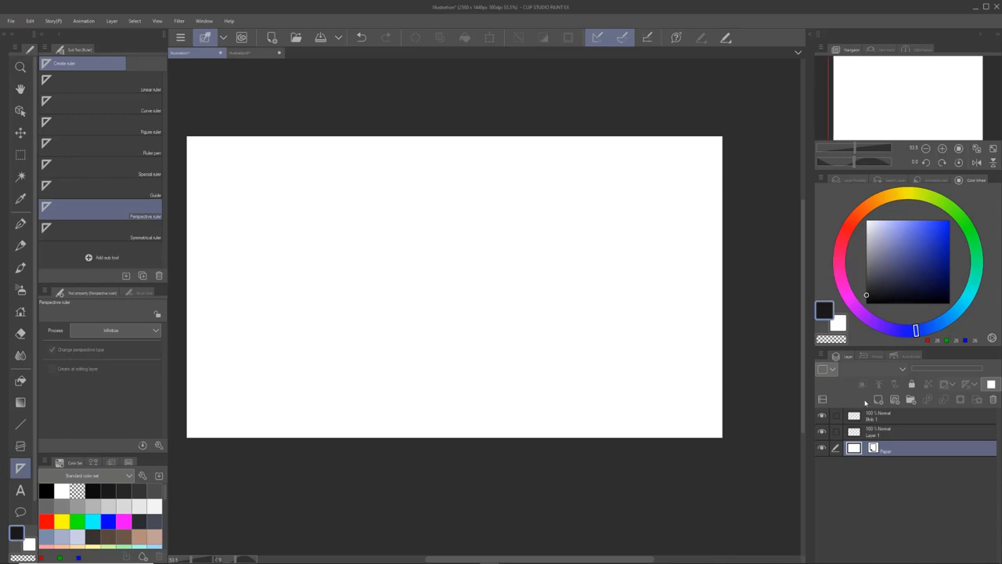
key(alt+bracketright)
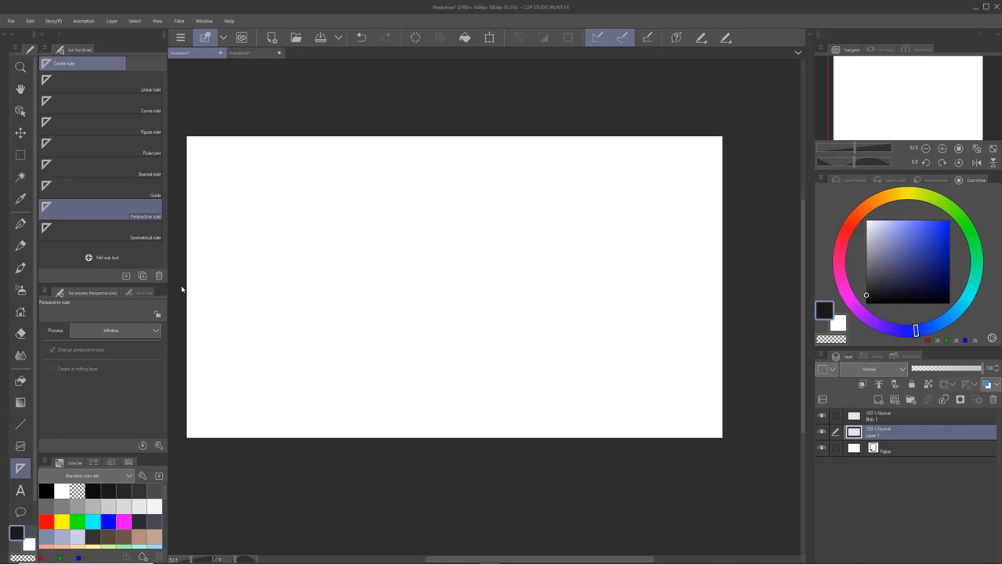
click(145, 330)
click(144, 345)
drag(189, 274, 436, 275)
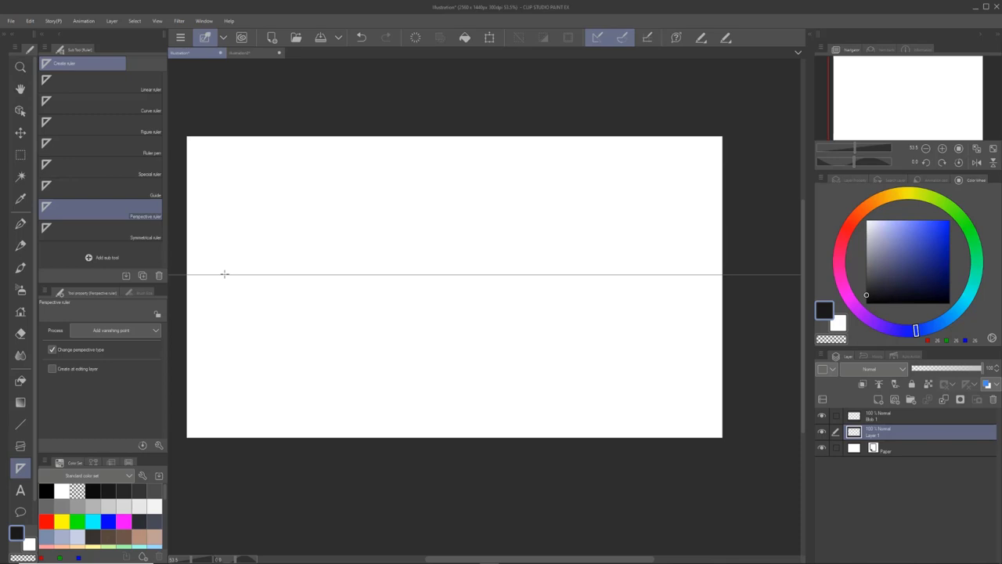
drag(224, 273, 195, 548)
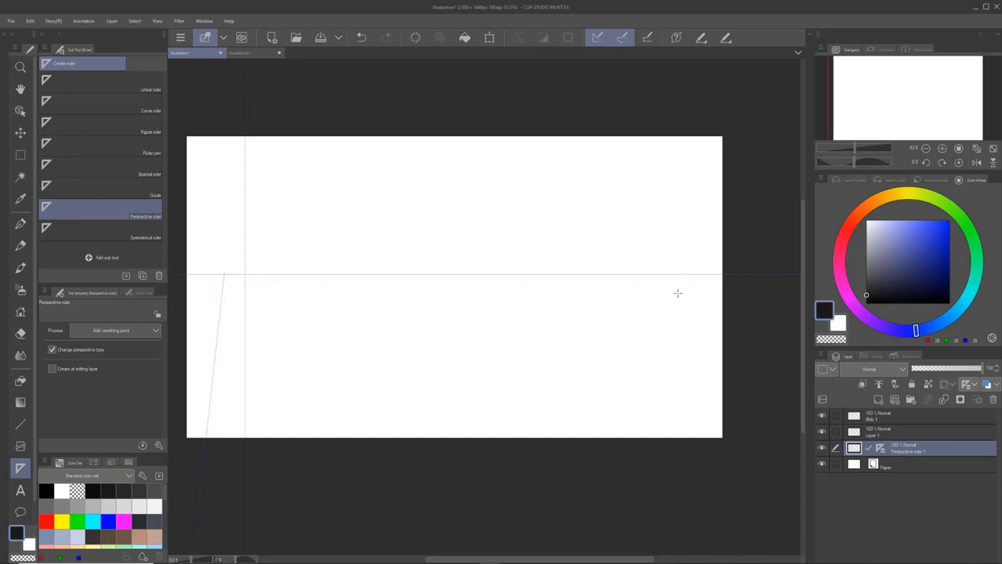
drag(700, 273, 702, 274)
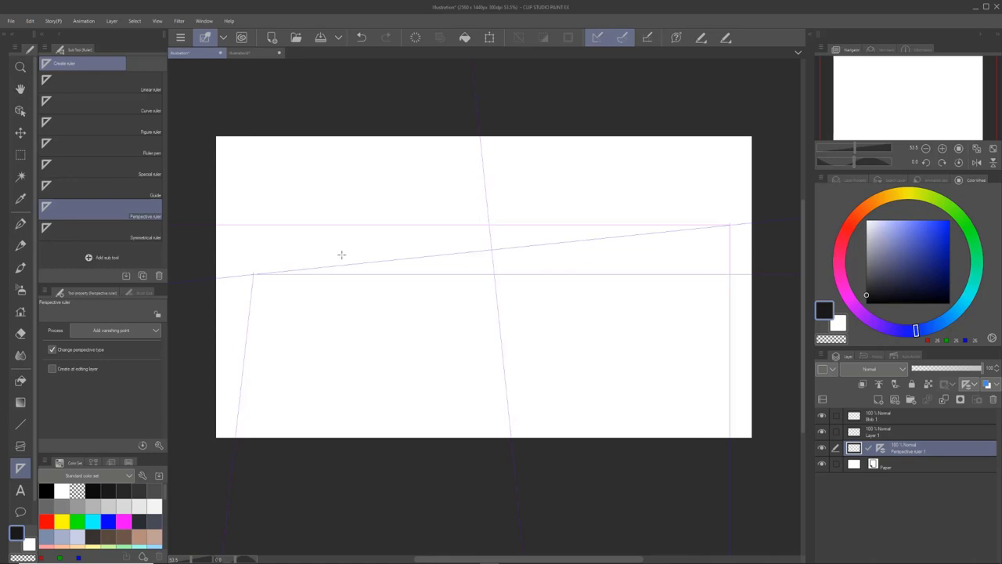
mouse_move(340, 254)
mouse_down()
mouse_move(456, 249)
mouse_move(448, 261)
mouse_move(415, 227)
mouse_move(545, 259)
mouse_move(605, 168)
mouse_move(409, 293)
mouse_move(530, 242)
mouse_move(514, 331)
mouse_move(446, 274)
mouse_move(515, 321)
mouse_up()
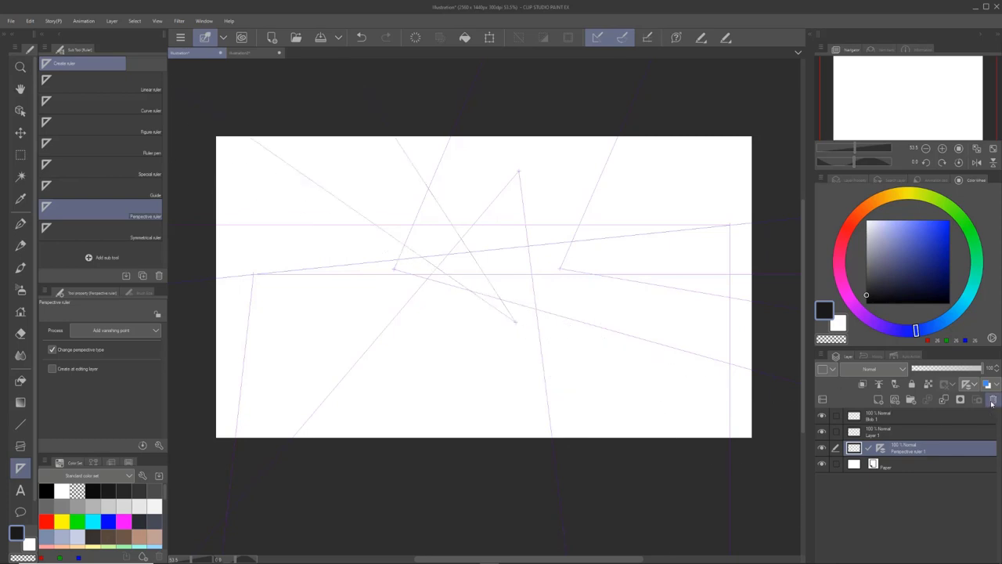
click(992, 400)
click(514, 223)
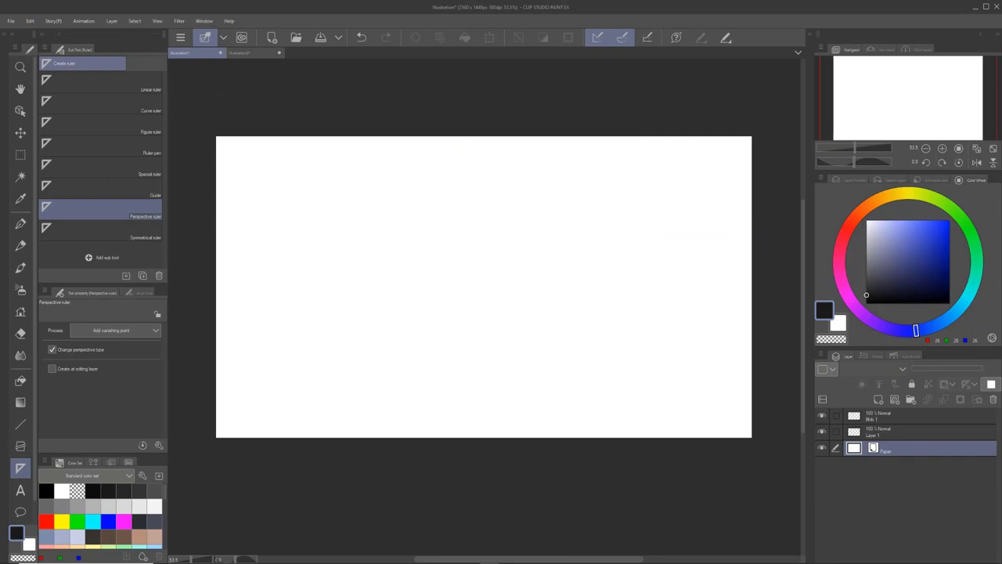
- Create a 2-point perspective ruler on a new layer and select it with the Object tool
click(115, 23)
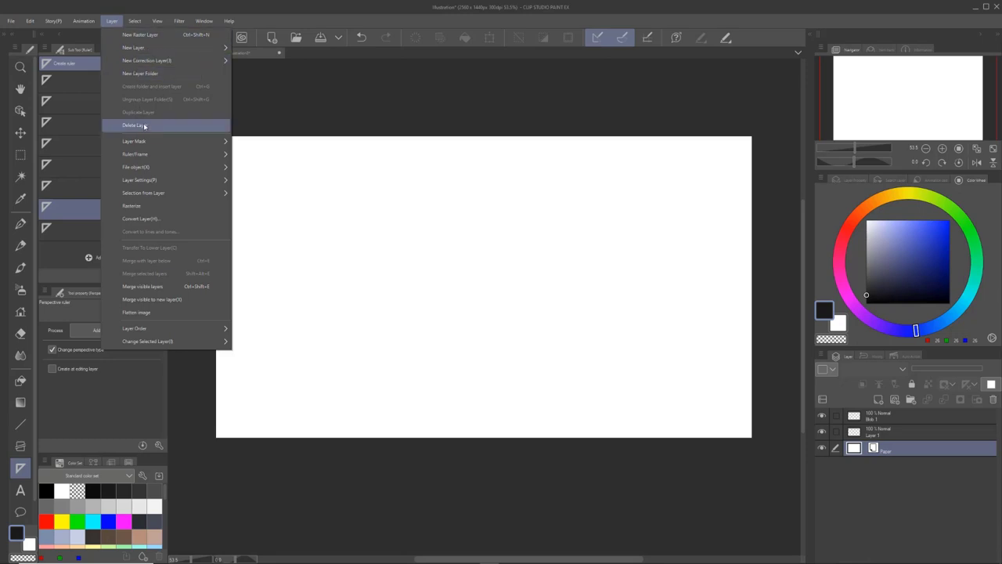
mouse_move(147, 153)
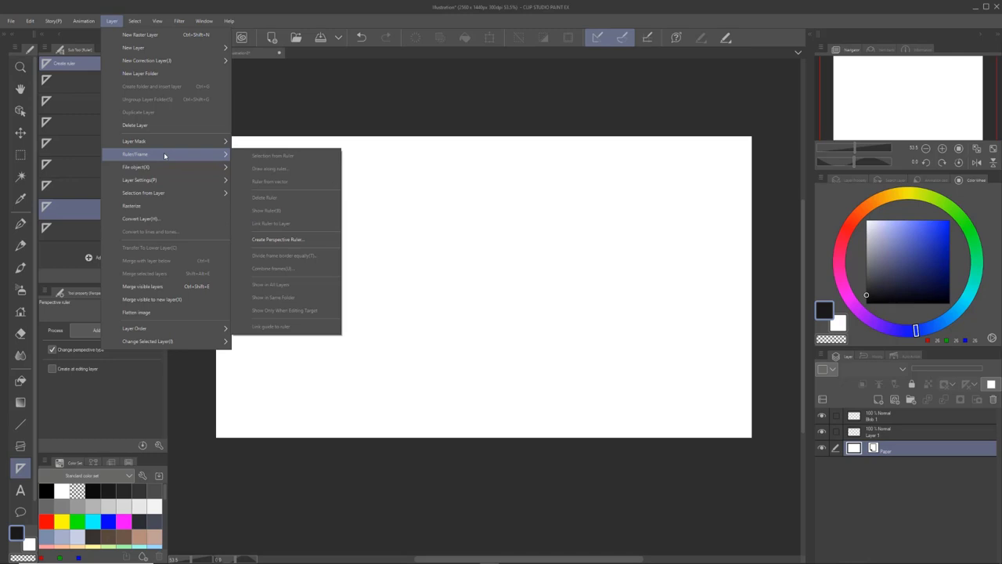
click(270, 239)
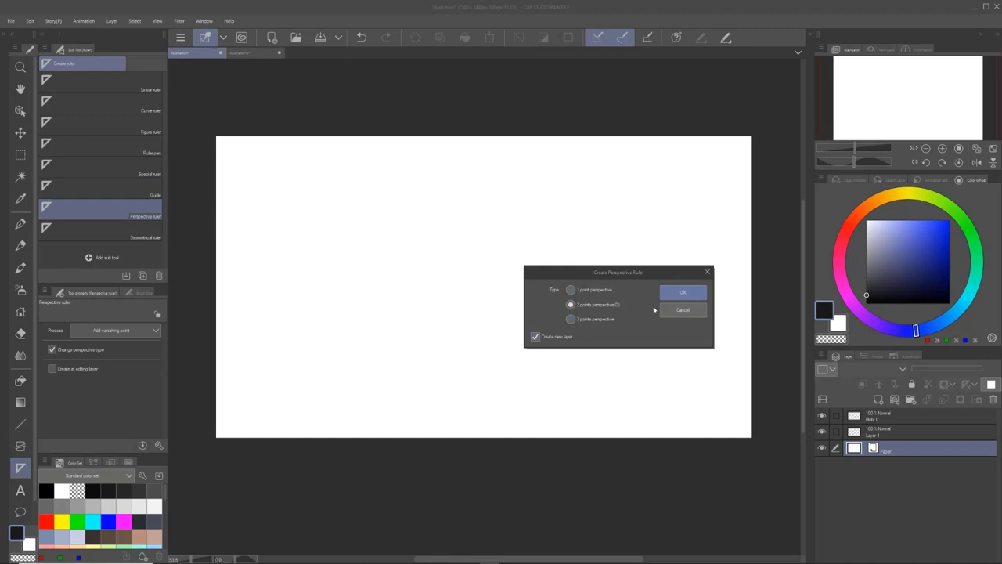
click(672, 294)
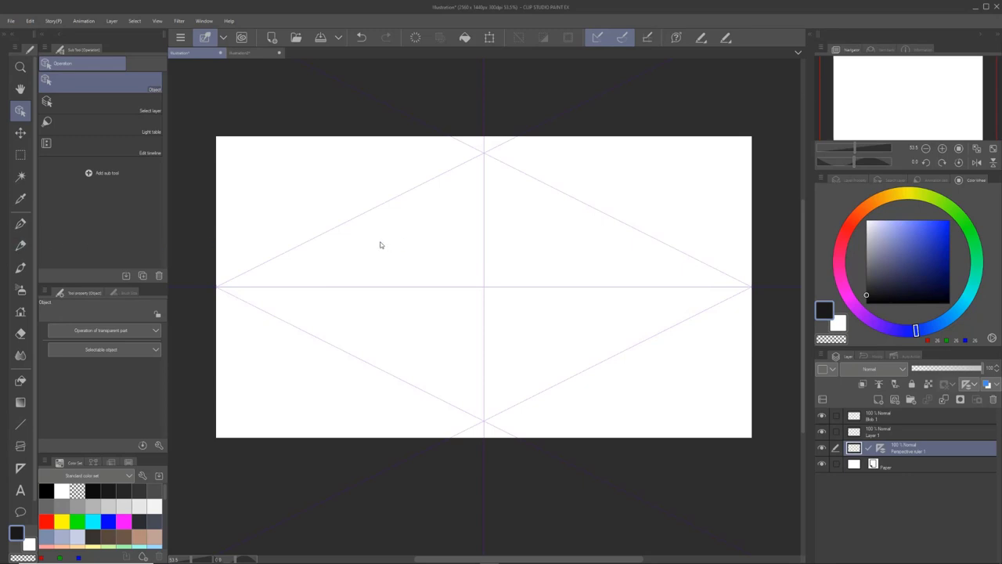
click(216, 287)
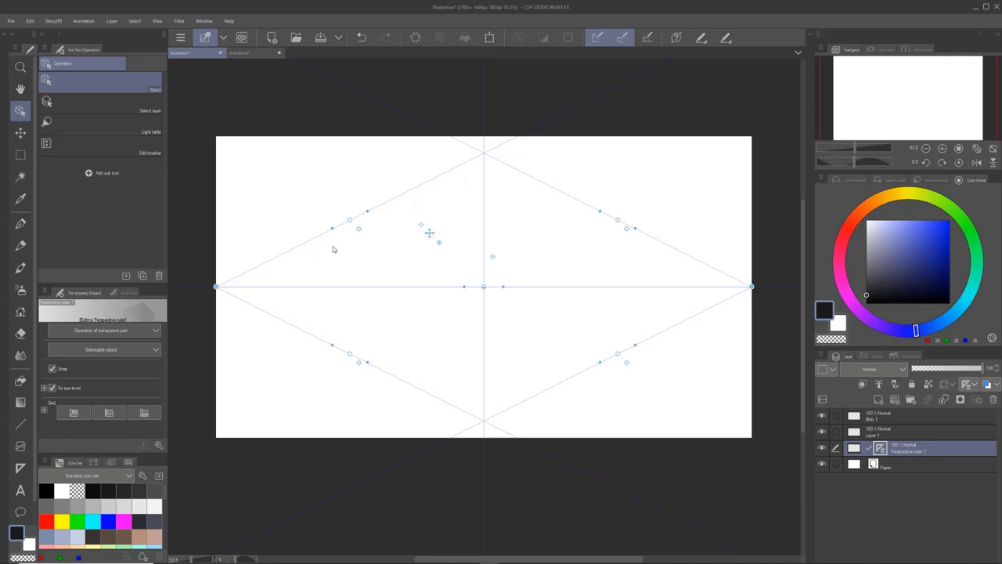
- Flatten the upper guide line, push the right vanishing point further right, and recentre the horizon
scroll(333, 249, up, 1)
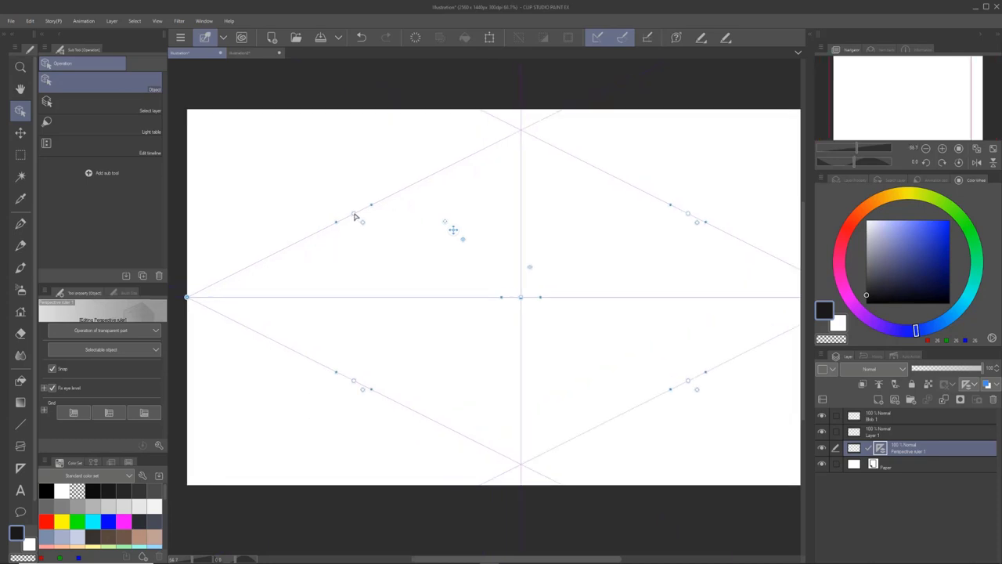
scroll(354, 217, up, 4)
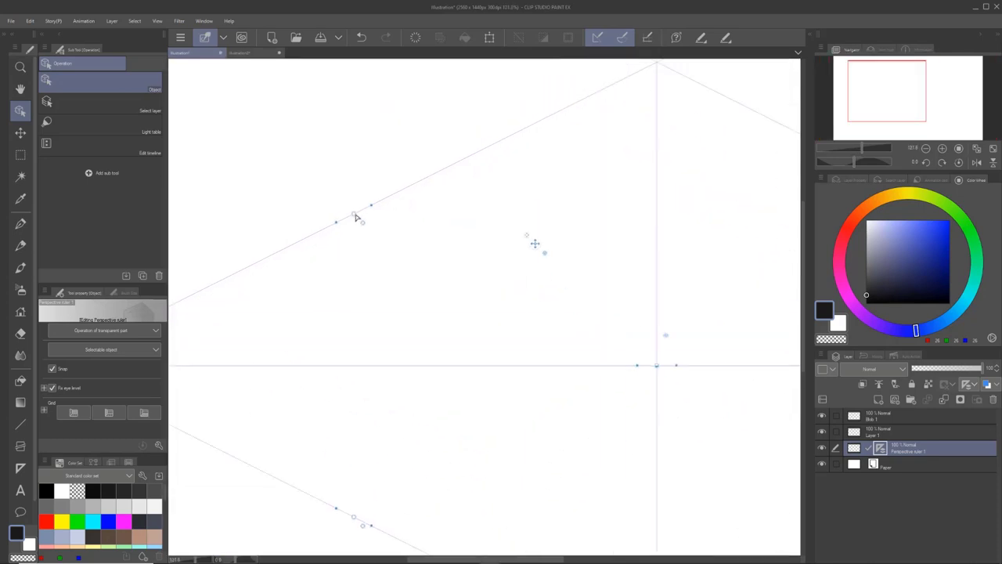
mouse_move(354, 216)
mouse_down()
mouse_move(354, 227)
mouse_move(353, 214)
mouse_move(373, 211)
mouse_up()
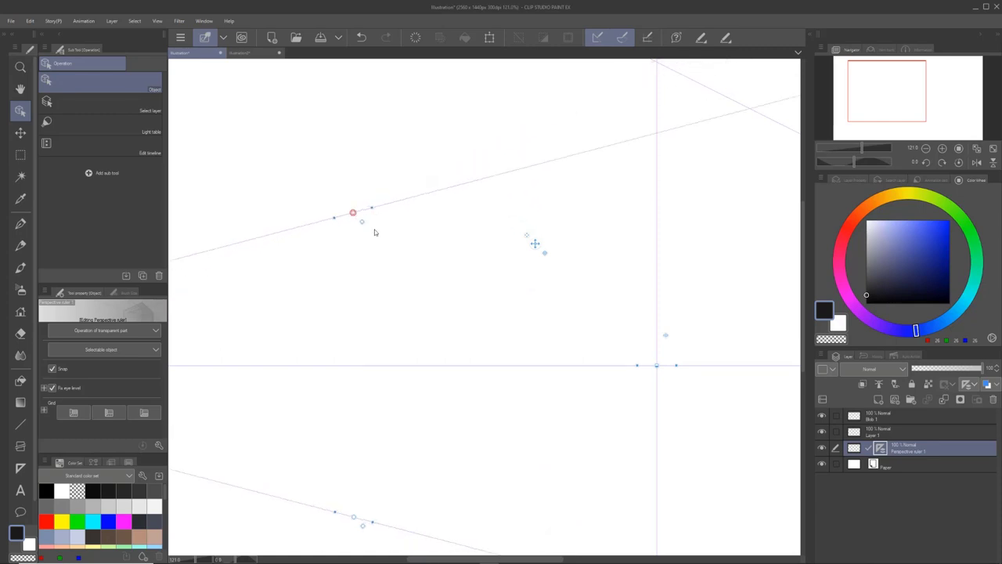
scroll(374, 231, down, 5)
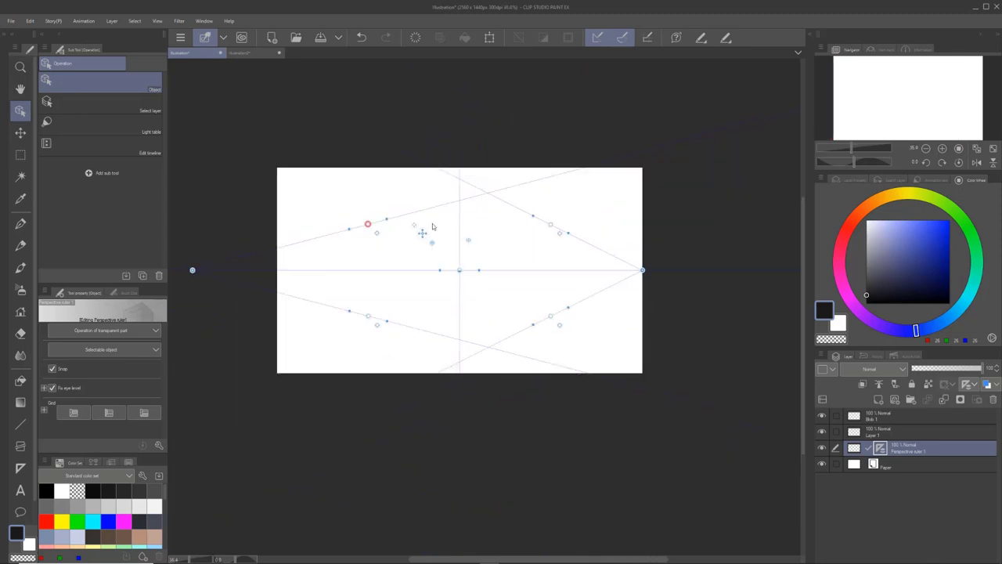
drag(642, 270, 727, 270)
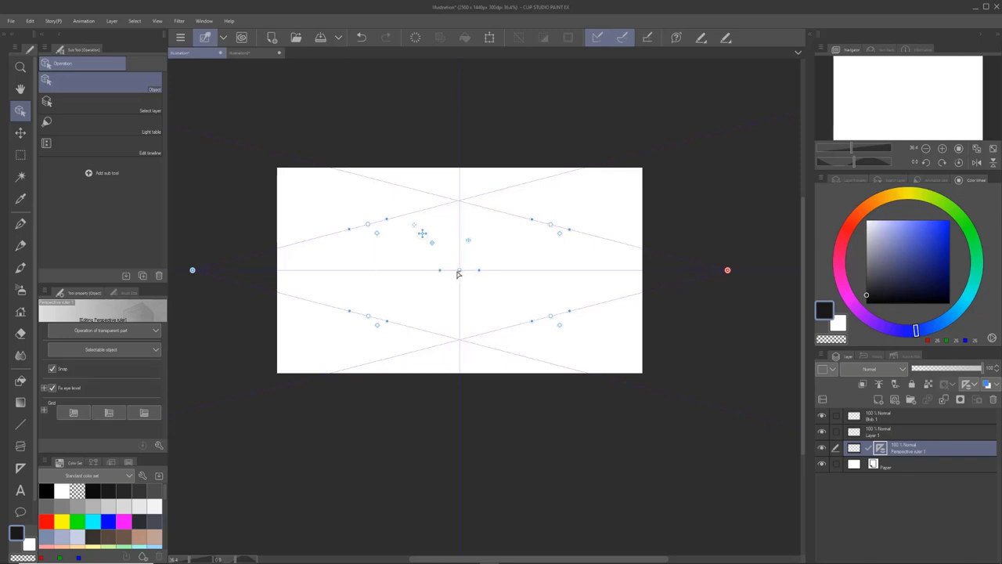
mouse_move(458, 273)
mouse_down()
mouse_move(414, 273)
mouse_move(460, 271)
mouse_up()
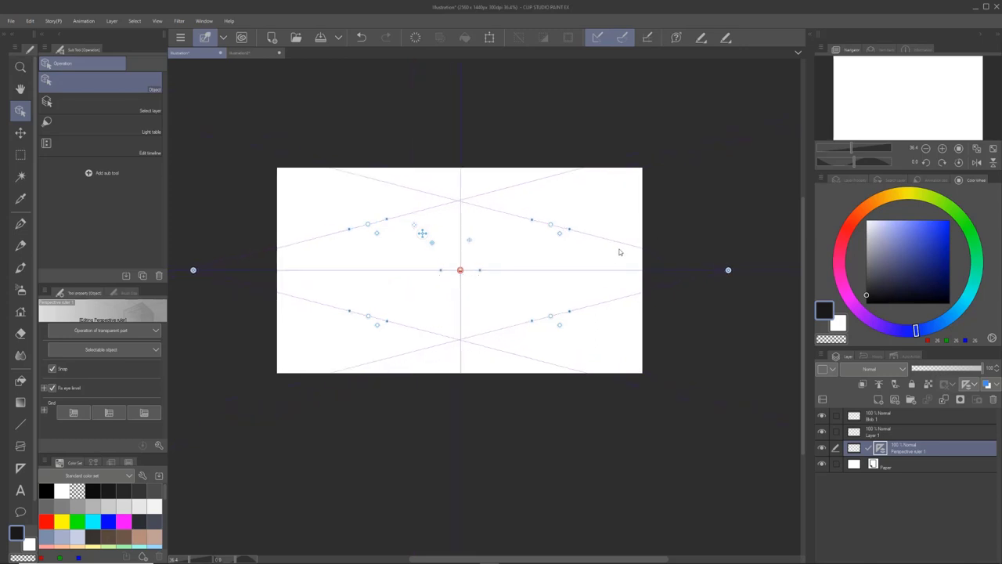
scroll(501, 352, up, 1)
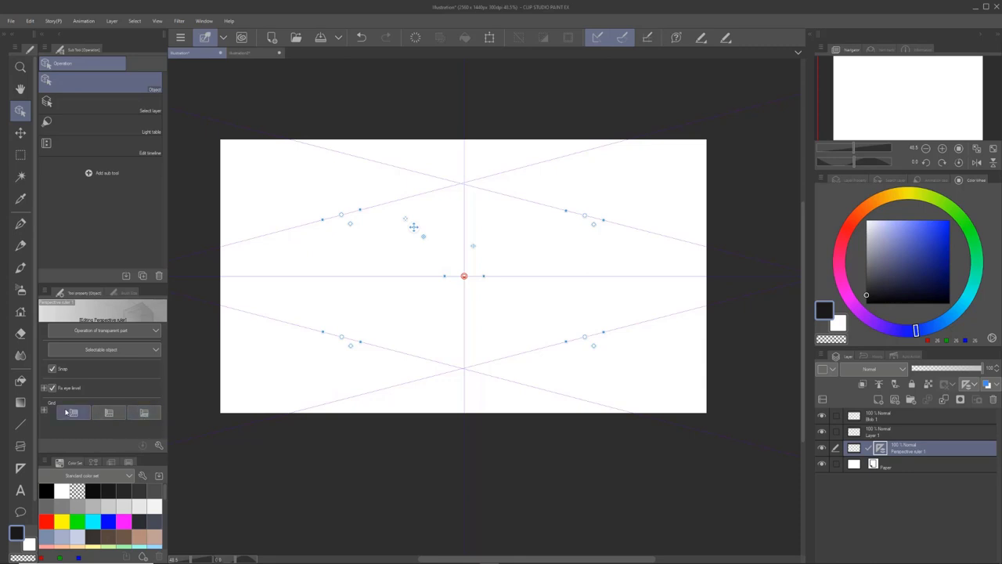
- Turn on the XY, YZ and XZ plane grids of the perspective ruler
click(73, 412)
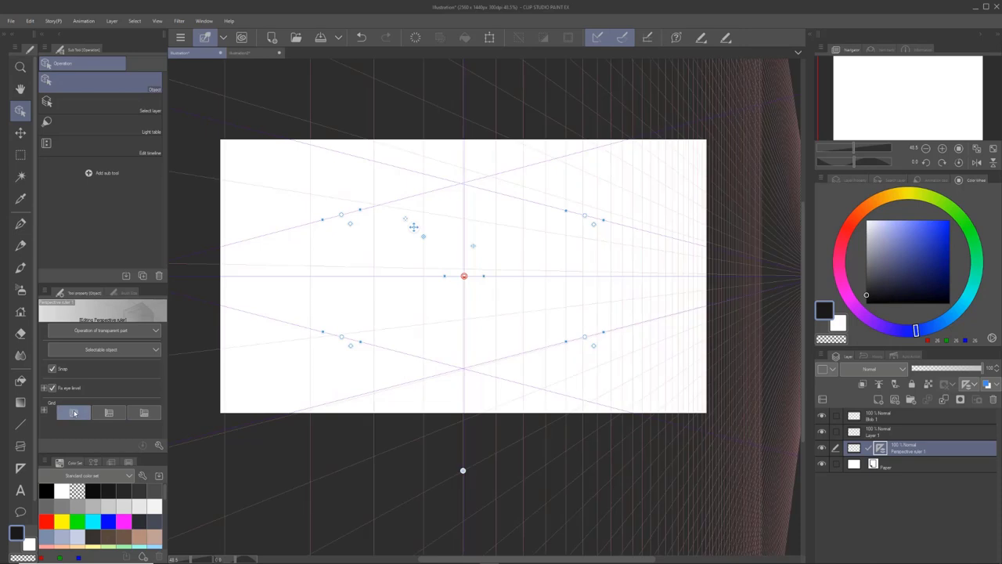
scroll(682, 271, down, 1)
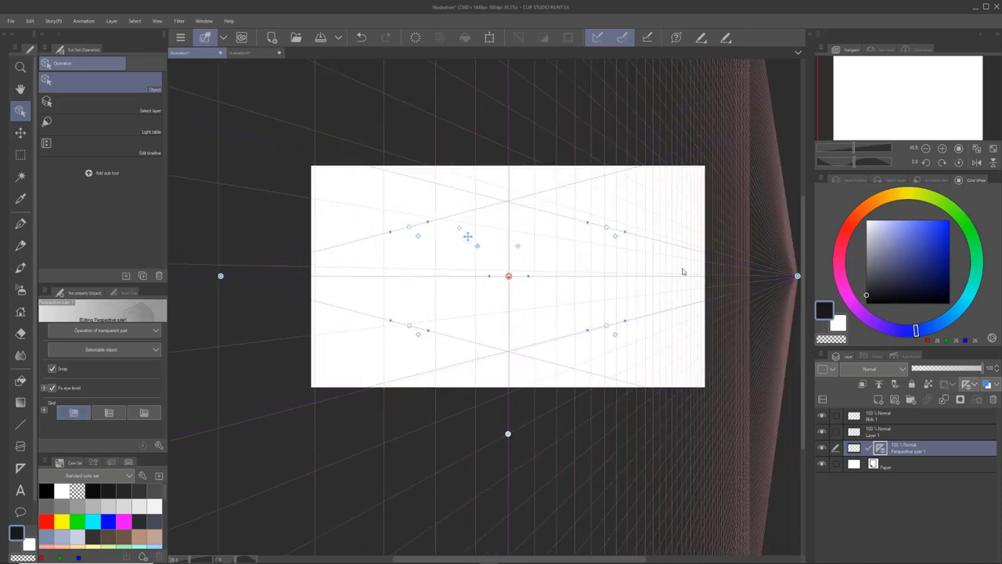
scroll(689, 274, down, 1)
scroll(505, 269, up, 2)
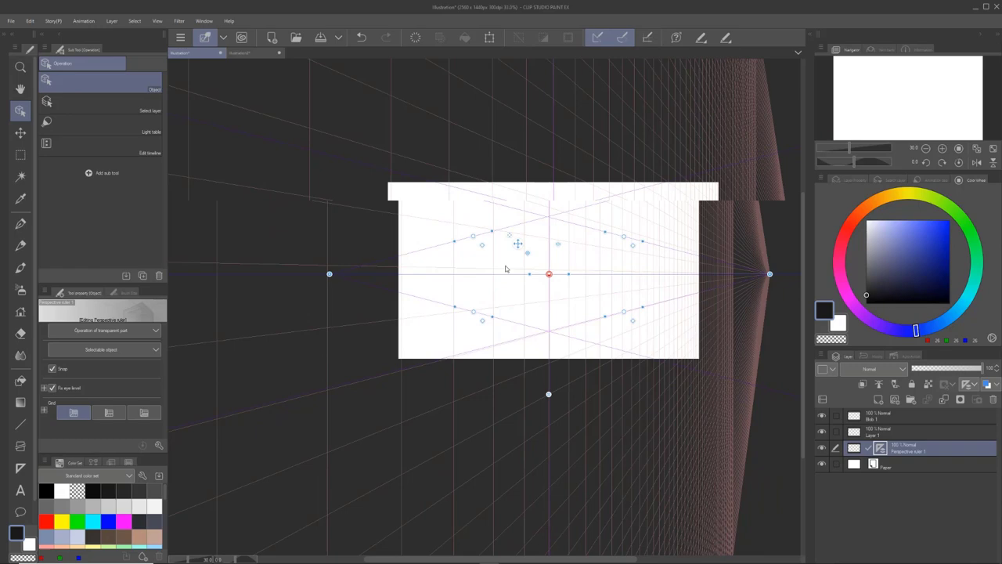
click(110, 413)
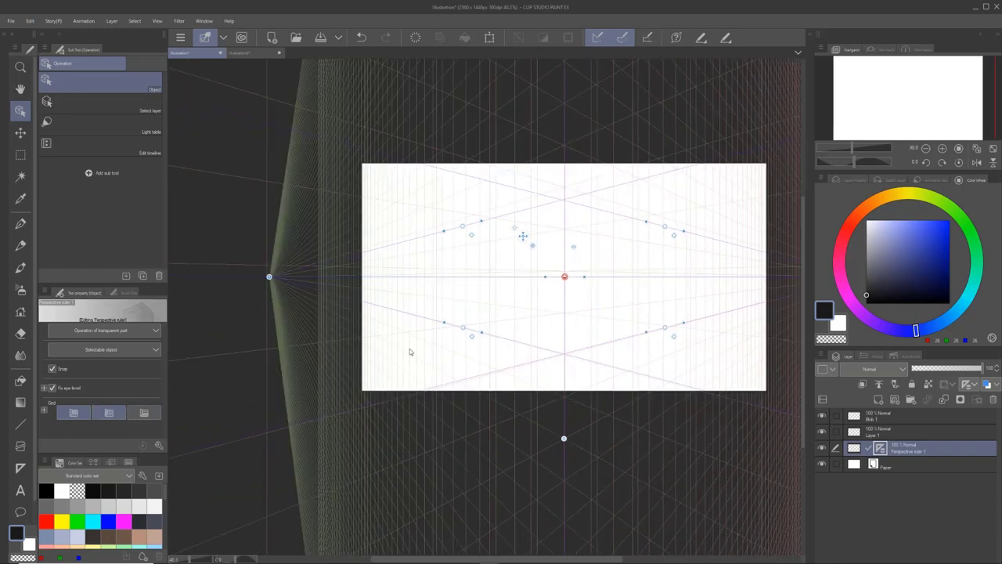
scroll(559, 311, up, 3)
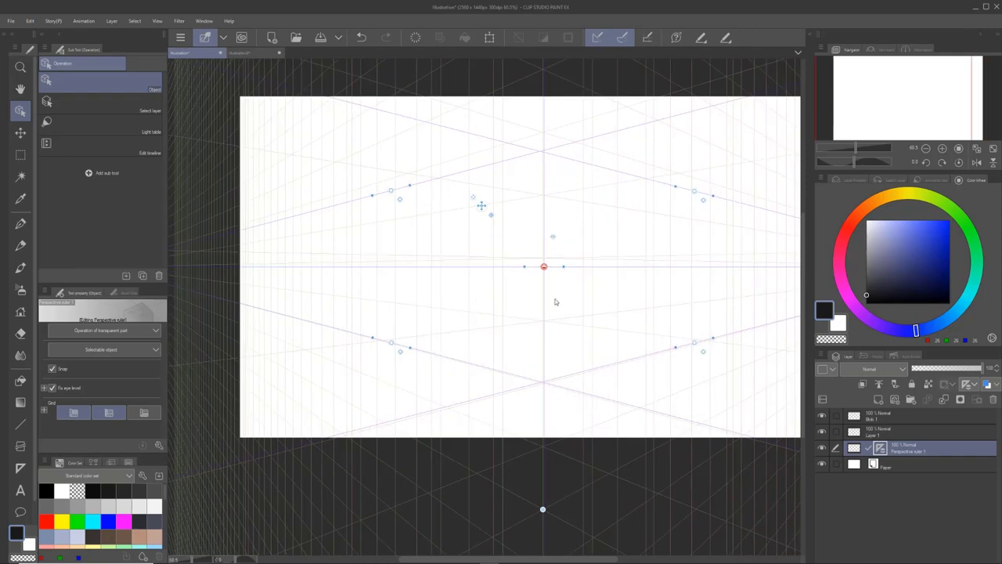
click(146, 413)
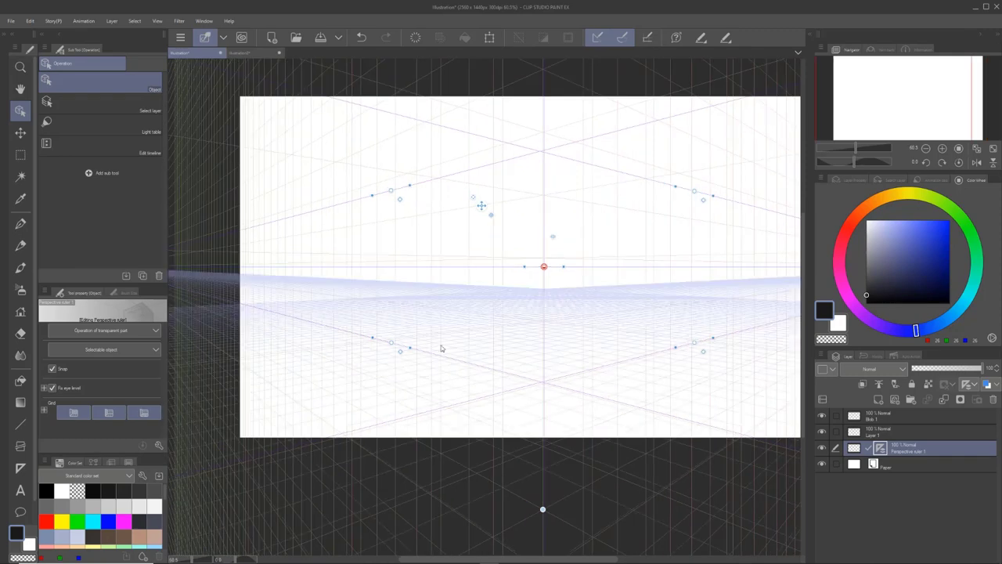
scroll(396, 347, up, 1)
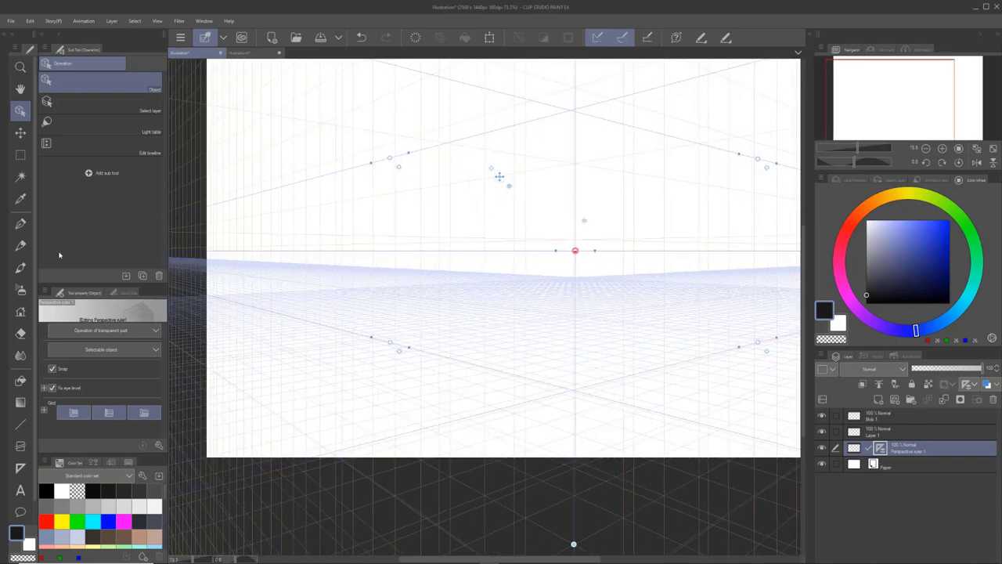
- With the pencil, draw the front box's vertical, top and right edges and extend its bottom edge
key(p)
mouse_move(452, 260)
mouse_down()
mouse_move(453, 352)
mouse_move(531, 376)
mouse_move(508, 134)
mouse_move(532, 125)
mouse_move(451, 151)
mouse_move(452, 273)
mouse_up()
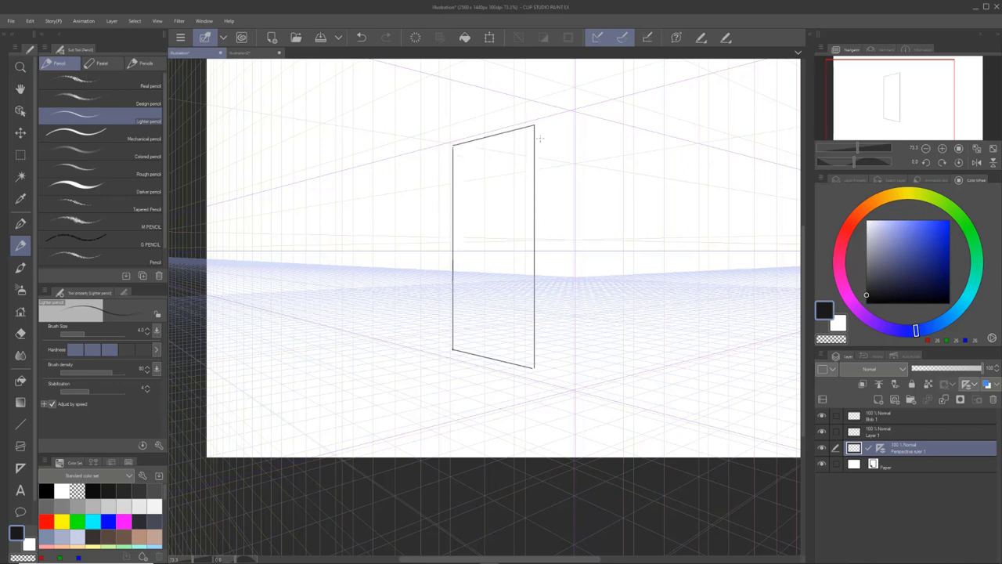
mouse_move(534, 126)
mouse_down()
mouse_move(608, 142)
mouse_move(703, 207)
mouse_move(713, 162)
mouse_move(724, 354)
mouse_up()
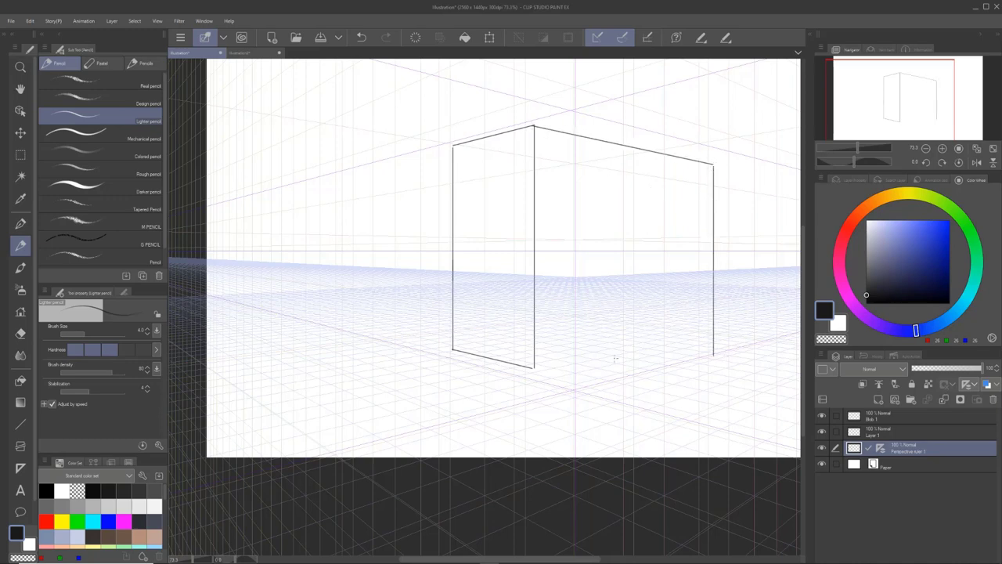
drag(534, 366, 731, 328)
scroll(623, 268, down, 2)
scroll(623, 268, down, 4)
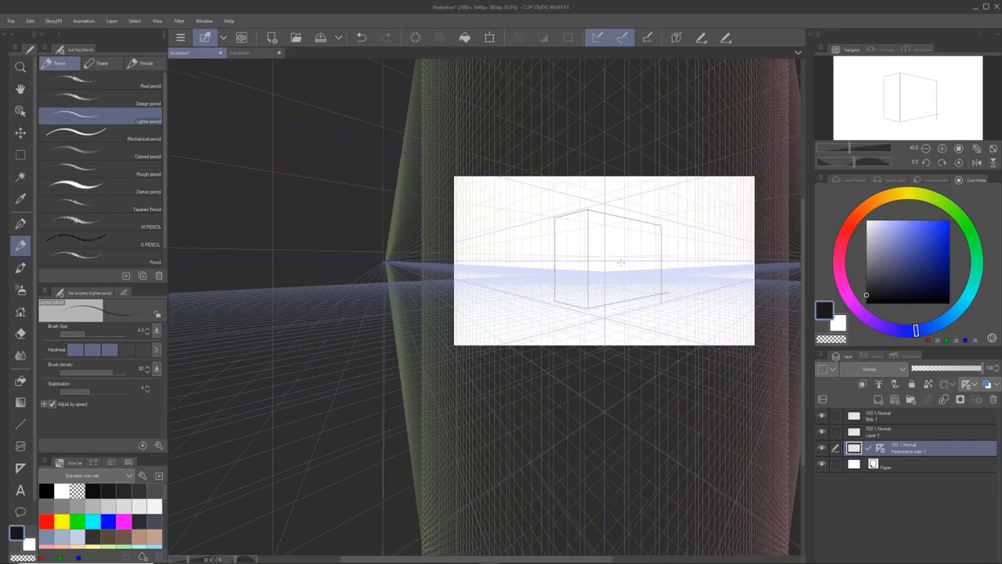
scroll(703, 198, up, 4)
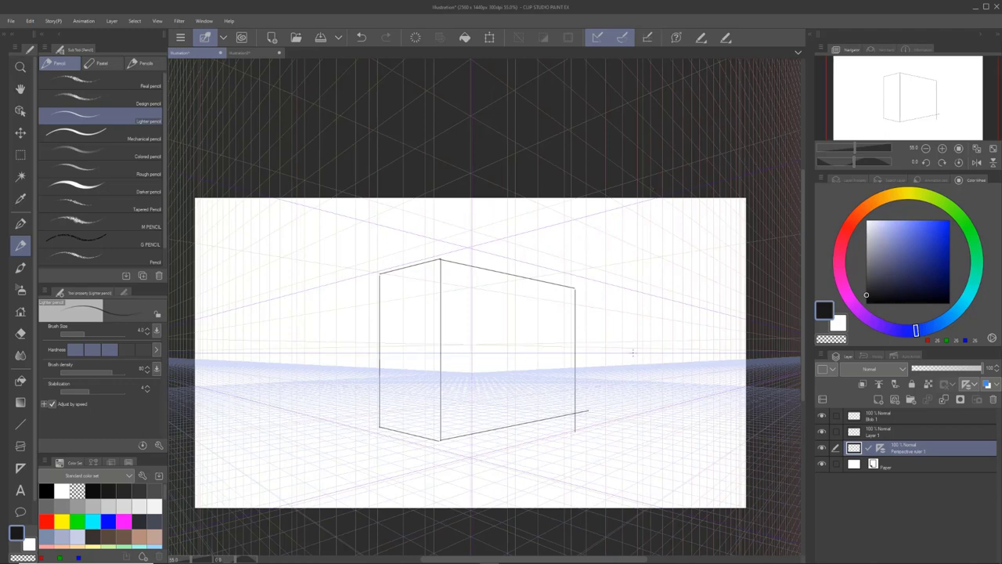
scroll(337, 317, down, 3)
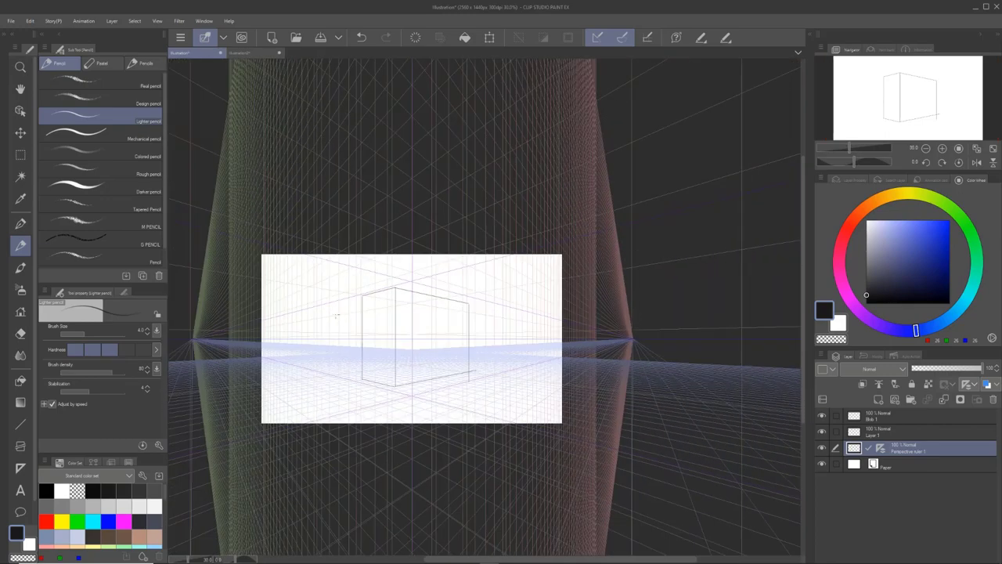
- Sketch the taller back box's vertical and bottom edges snapped to the perspective guides
mouse_move(336, 239)
mouse_down()
mouse_move(330, 349)
mouse_move(394, 368)
mouse_move(386, 253)
mouse_up()
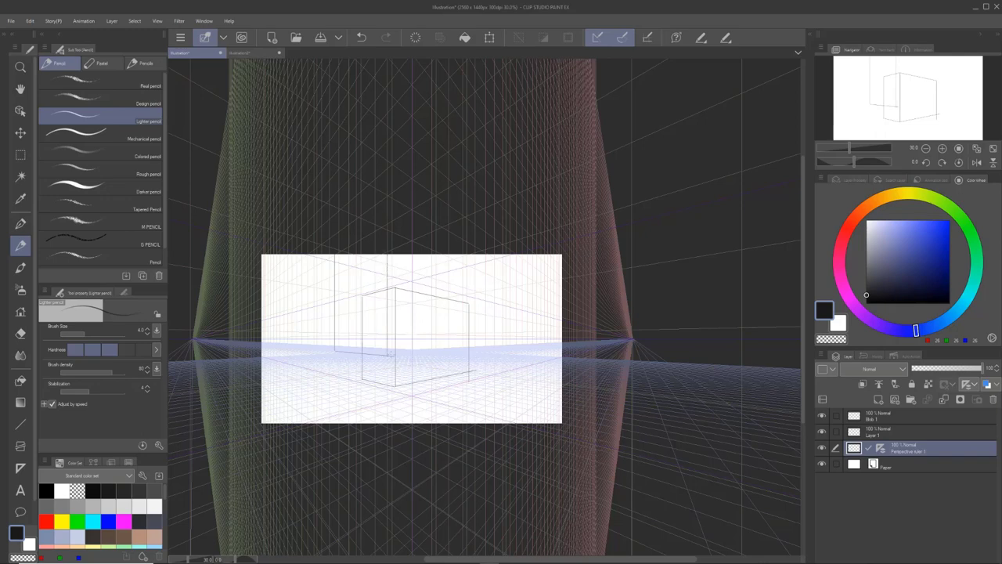
mouse_move(387, 357)
mouse_down()
mouse_move(435, 347)
mouse_move(435, 255)
mouse_up()
drag(317, 253, 317, 318)
scroll(318, 342, up, 5)
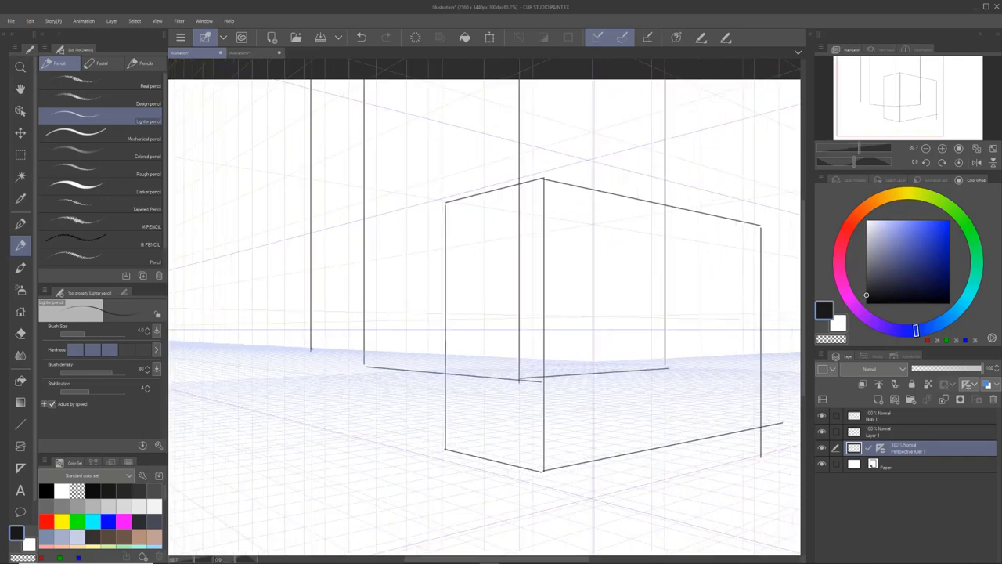
drag(311, 348, 370, 357)
drag(291, 86, 292, 340)
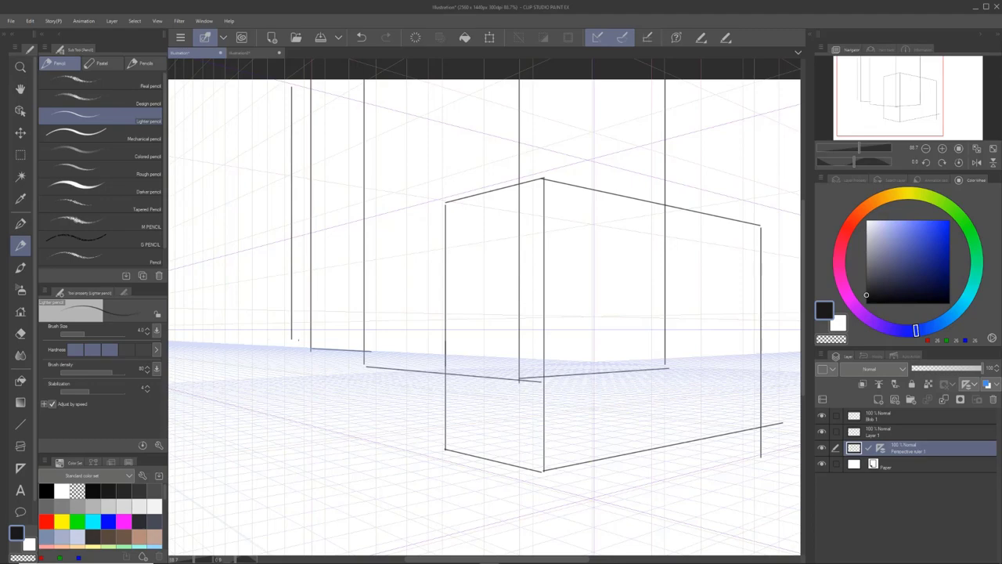
drag(291, 340, 311, 340)
scroll(312, 337, down, 2)
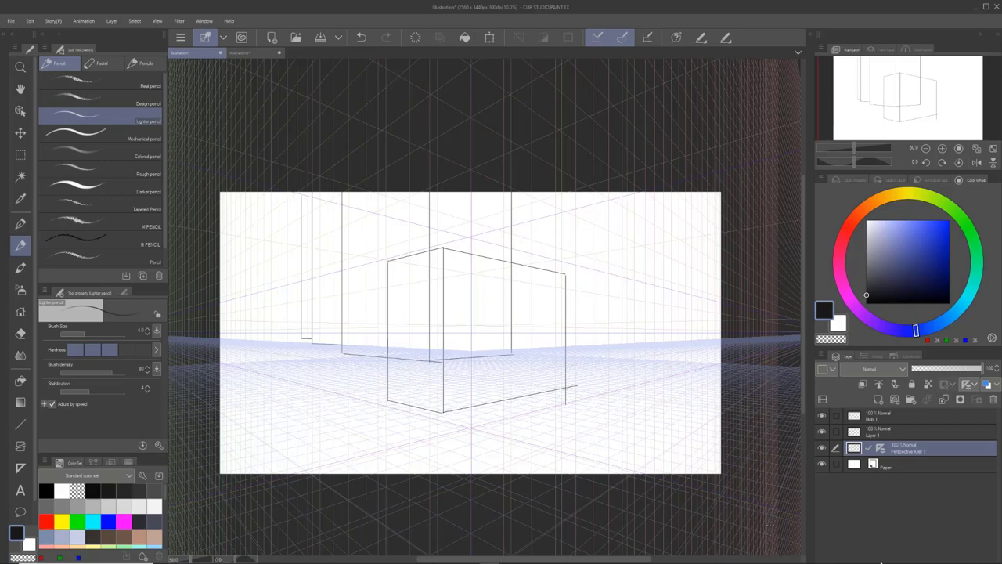
- Begin deleting the layer but cancel, keeping the perspective ruler layer
click(993, 399)
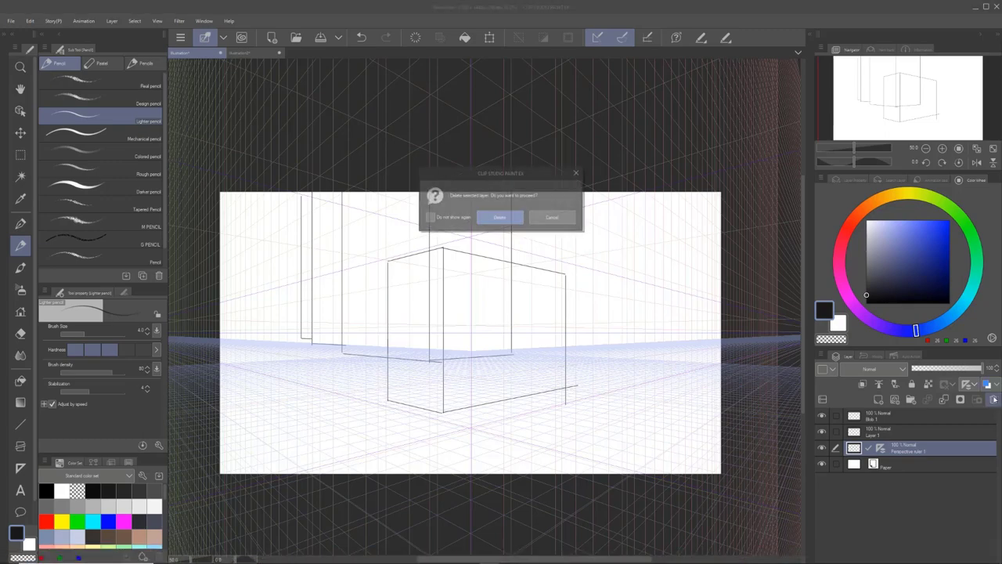
click(540, 218)
scroll(522, 294, down, 1)
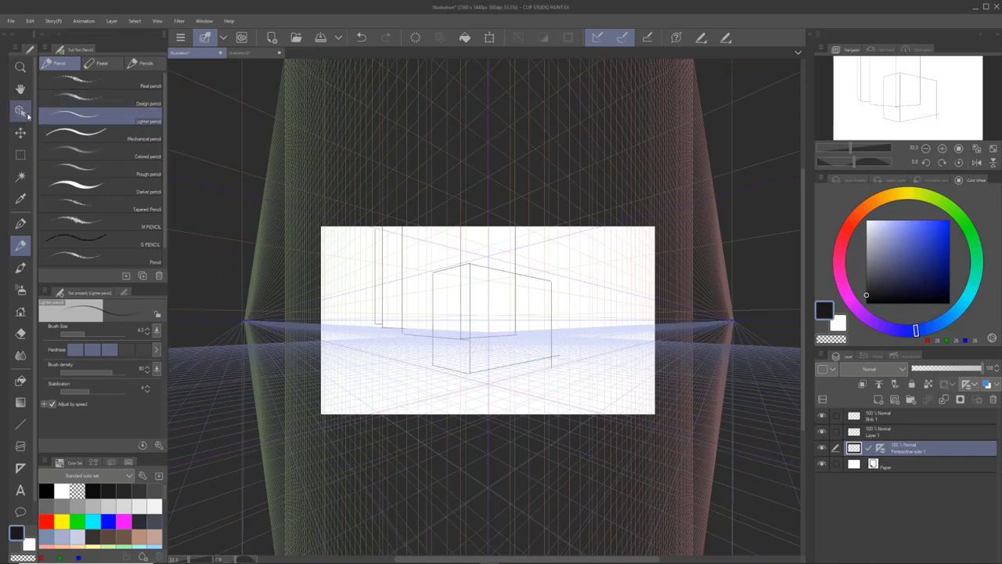
- Try the Operation and Move layer tools, then make Layer 1 the working layer
click(21, 108)
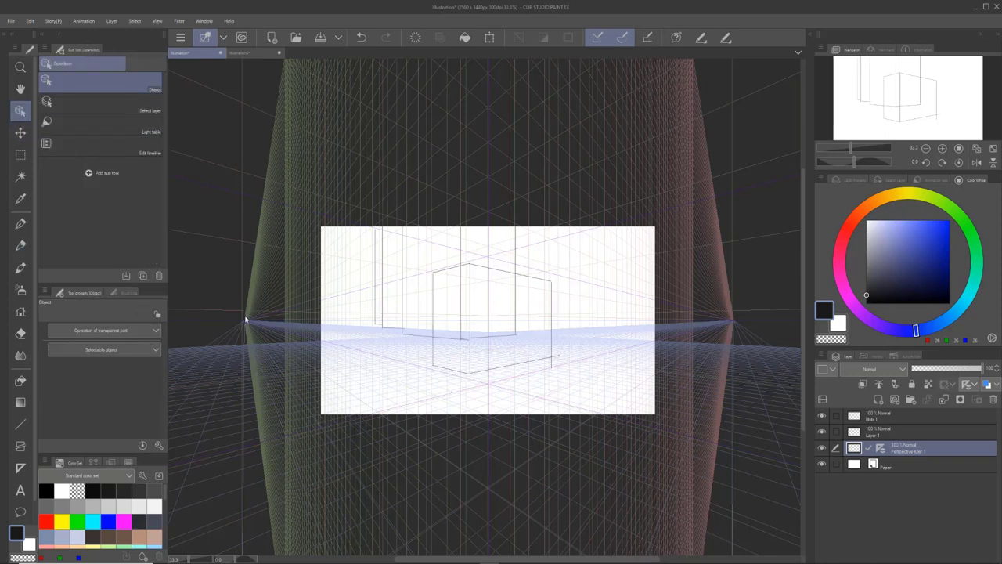
click(21, 132)
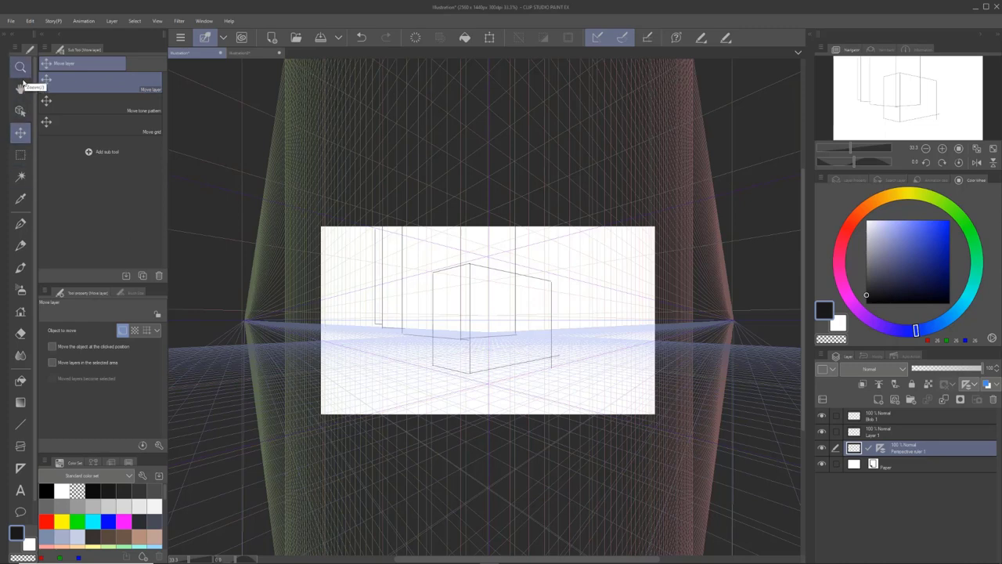
click(21, 110)
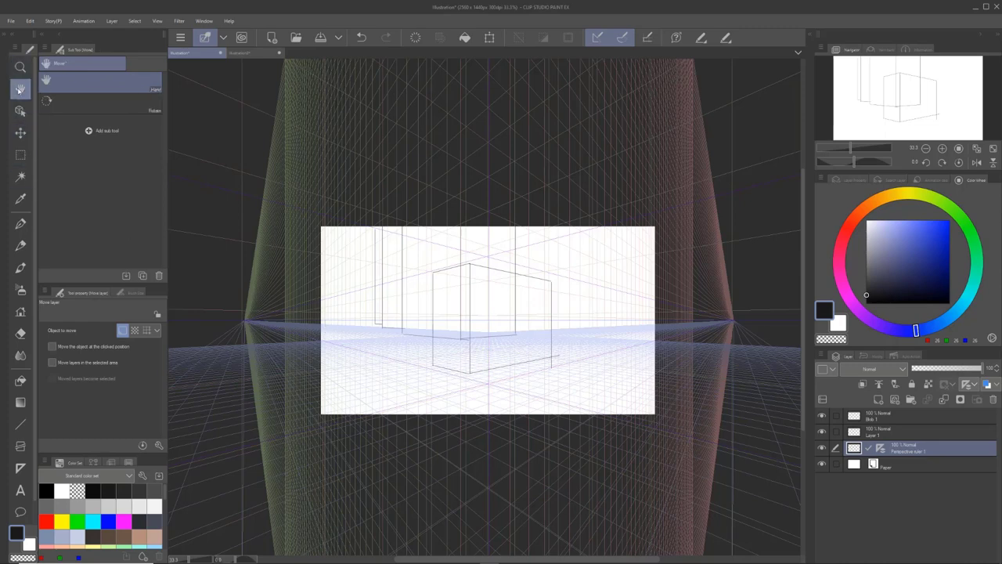
click(21, 132)
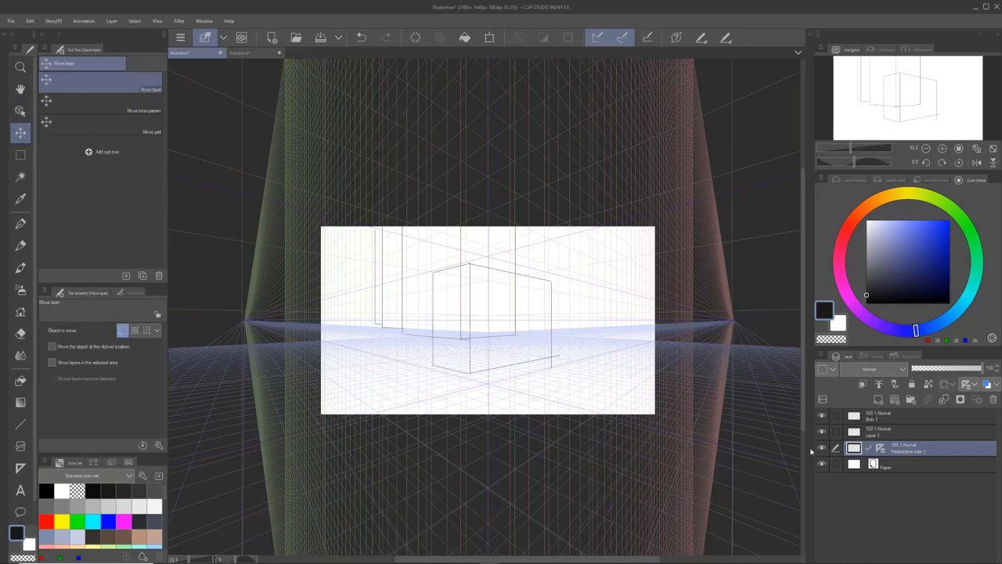
click(875, 435)
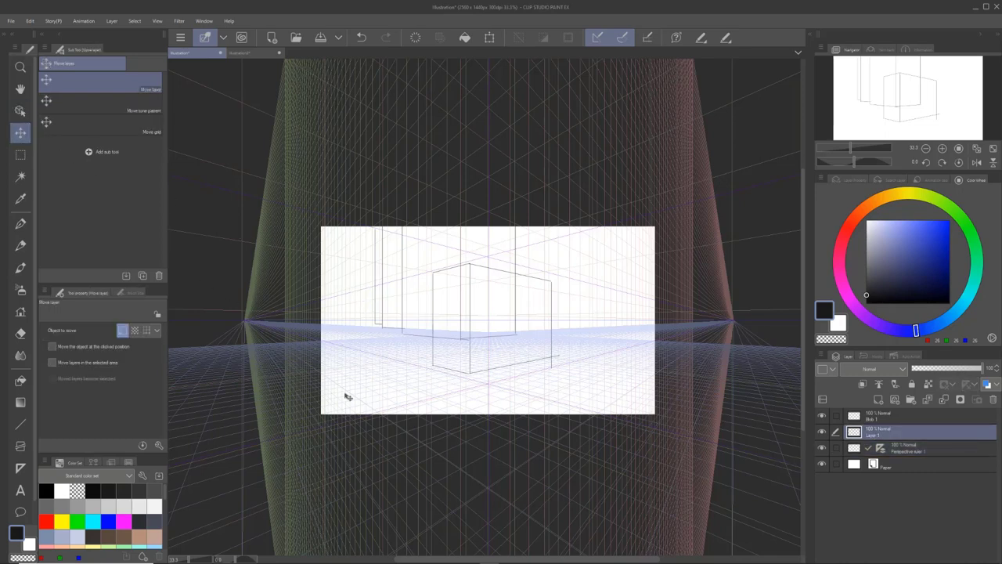
- With the G-Pen, ink a short corner at left on Layer 1, then vertical and horizontal box-corner lines on Blob 1
click(21, 224)
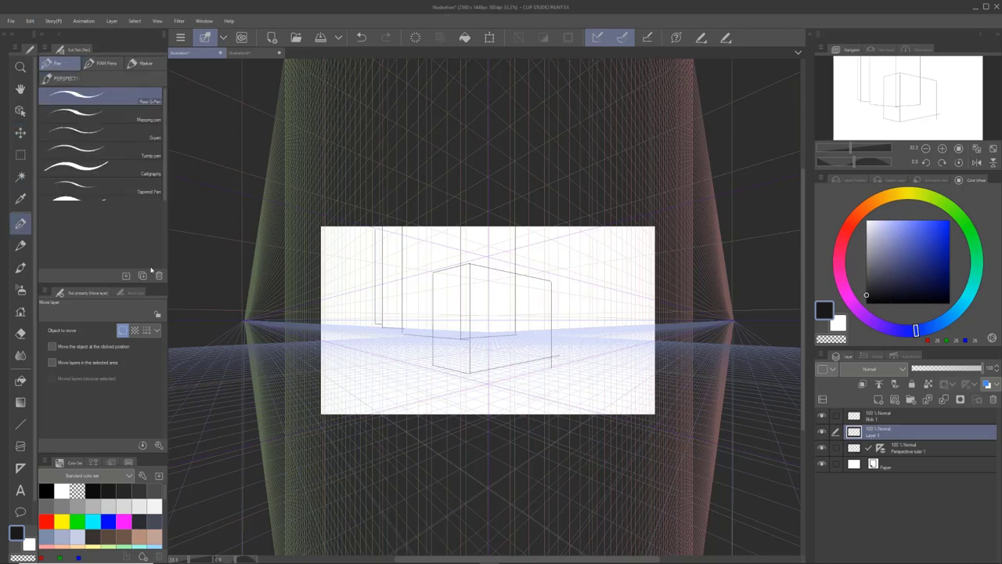
mouse_move(378, 315)
mouse_down()
mouse_move(378, 346)
mouse_move(381, 328)
mouse_move(397, 357)
mouse_up()
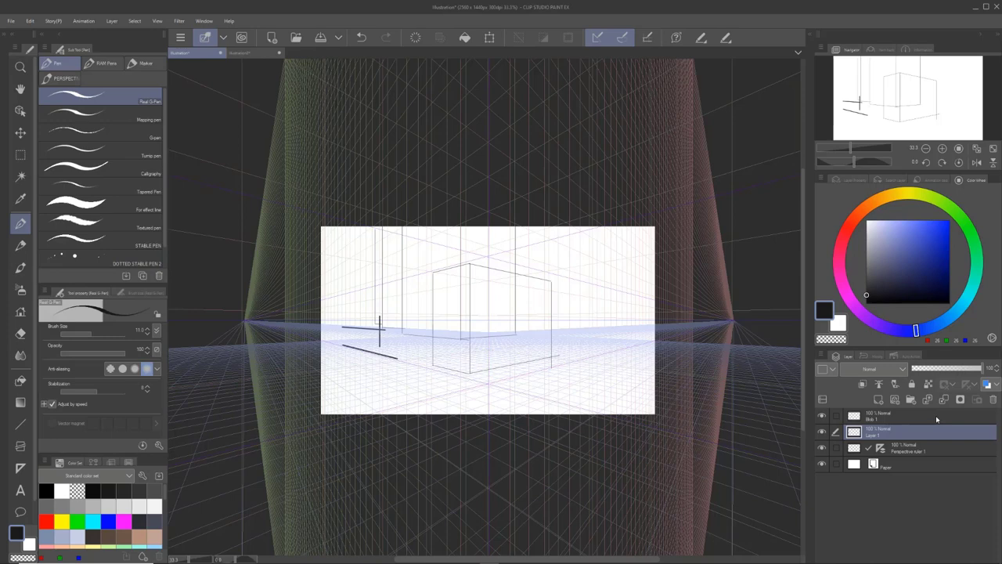
click(897, 420)
mouse_move(605, 260)
mouse_down()
mouse_move(604, 292)
mouse_move(631, 300)
mouse_move(628, 273)
mouse_move(624, 297)
mouse_up()
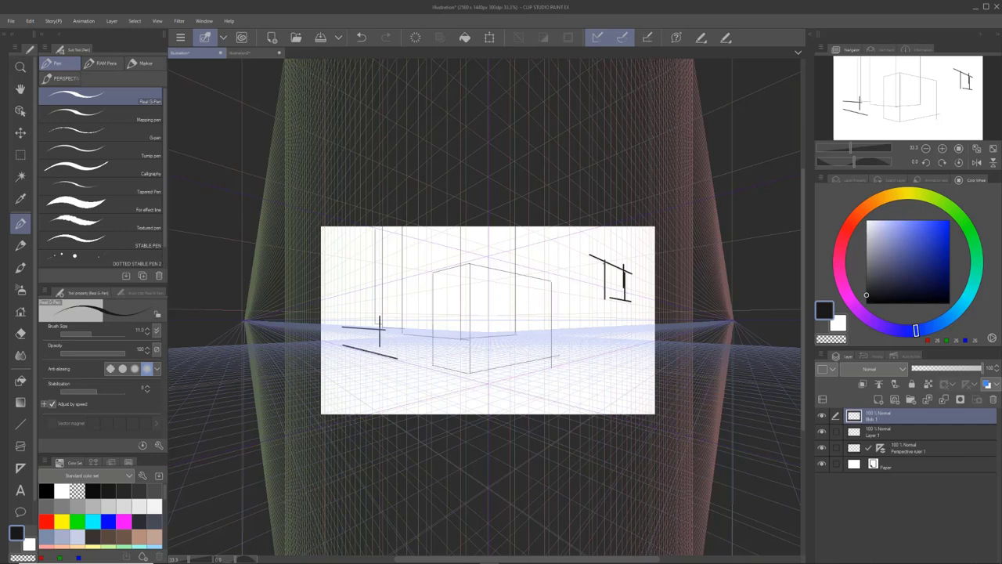
mouse_move(604, 261)
mouse_down()
mouse_move(539, 273)
mouse_move(536, 310)
mouse_move(614, 305)
mouse_up()
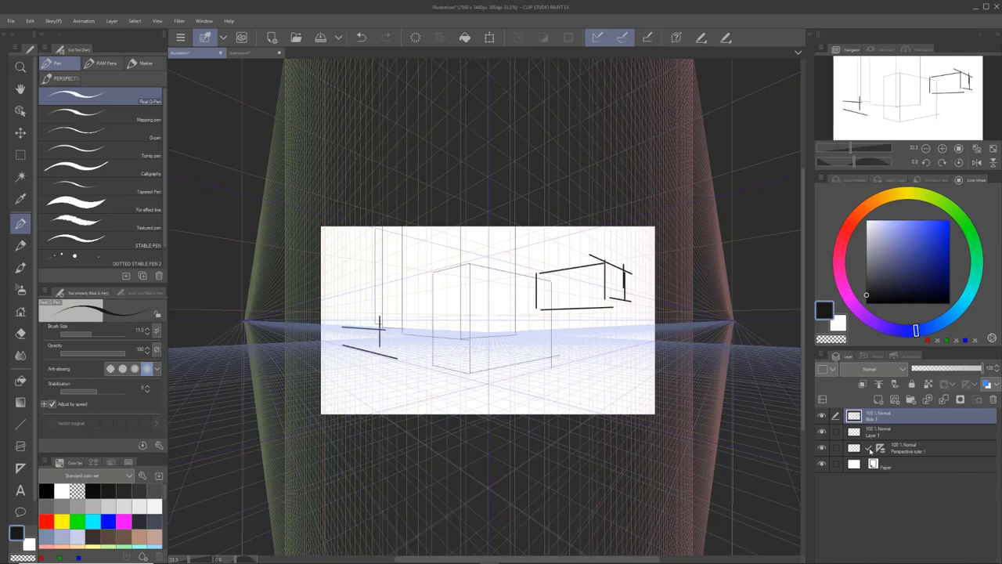
mouse_move(544, 341)
mouse_down()
mouse_move(543, 372)
mouse_move(591, 337)
mouse_move(587, 364)
mouse_up()
click(868, 450)
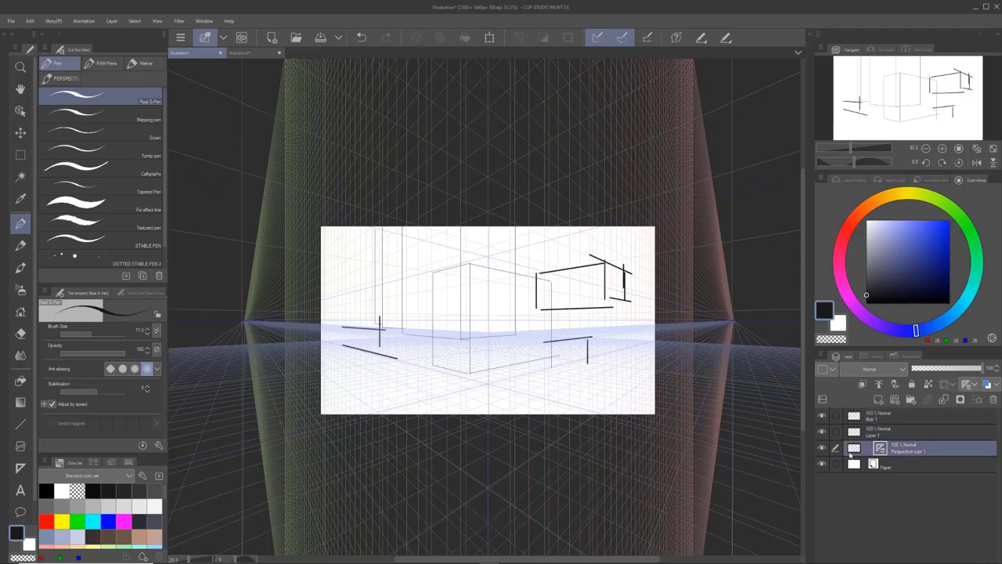
click(912, 413)
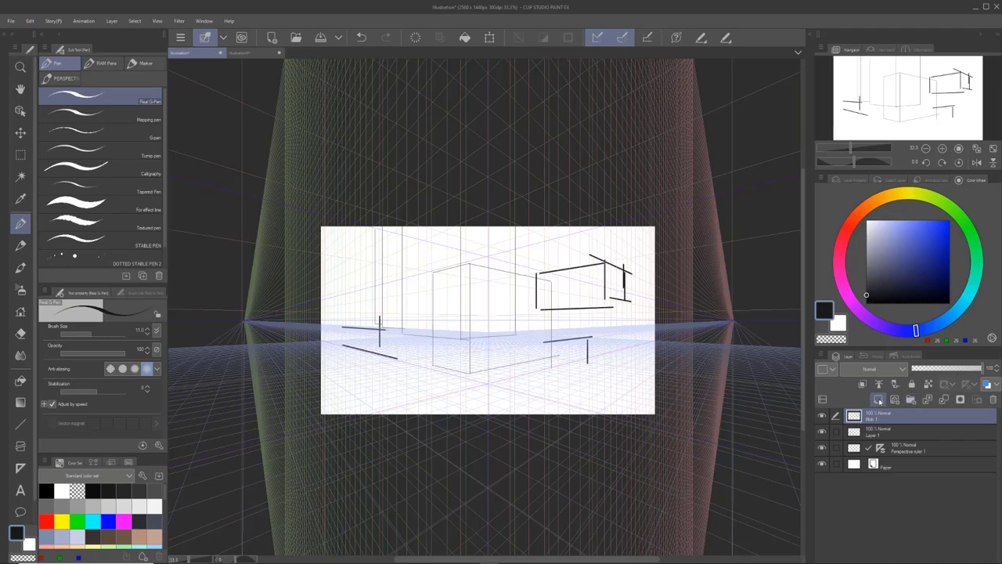
- Add Layer 2 above Blob 1 and ink a slanted line at the lower right
click(878, 399)
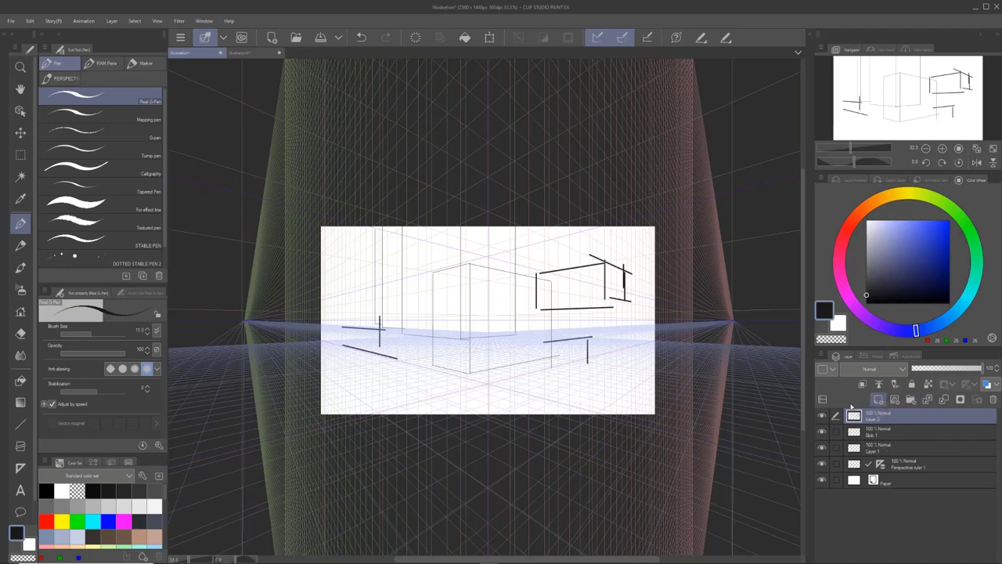
drag(589, 352, 527, 362)
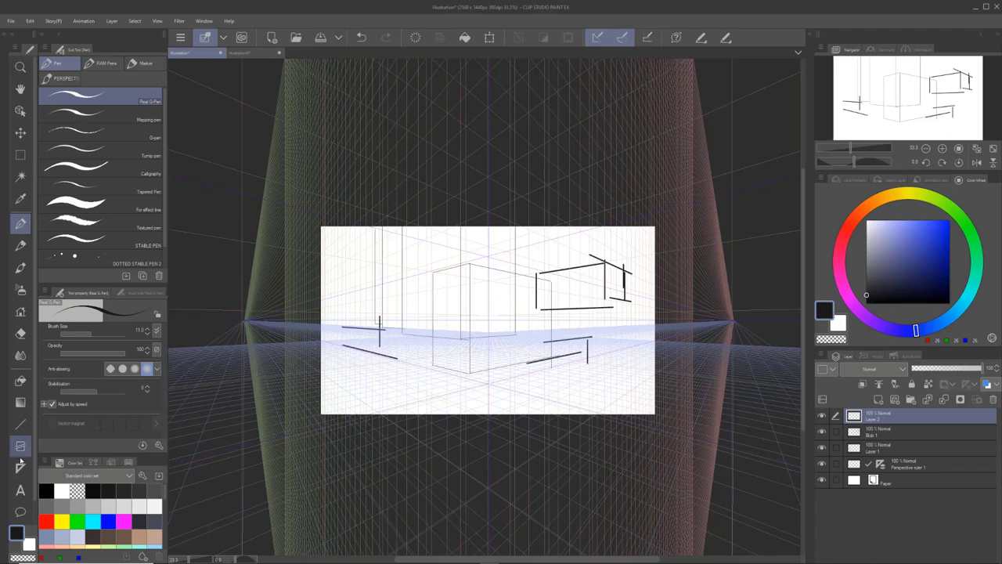
click(21, 466)
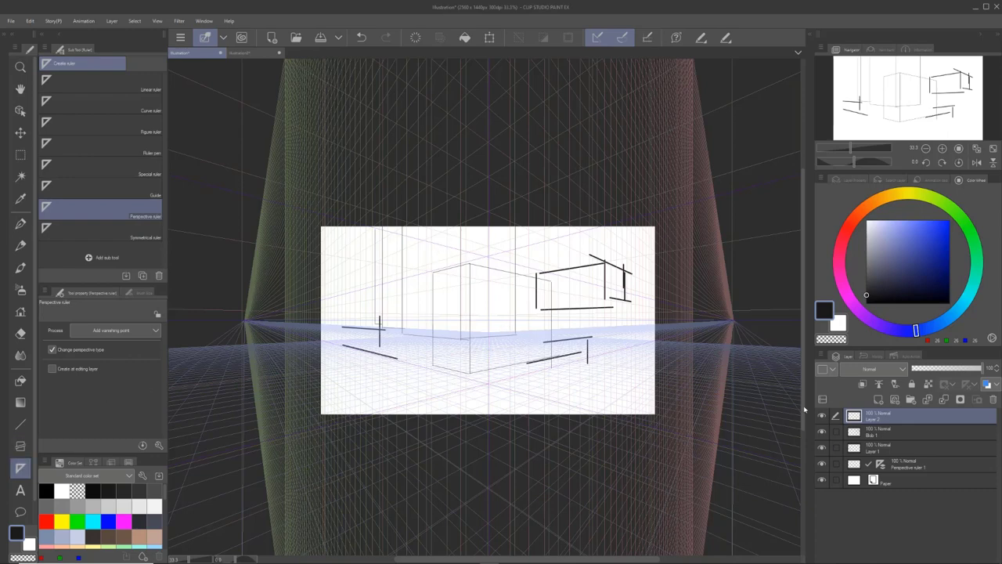
- Undo the lower-right diagonal, reselect Blob 1, and choose the Straight line figure tool
key(ctrl+z)
click(943, 433)
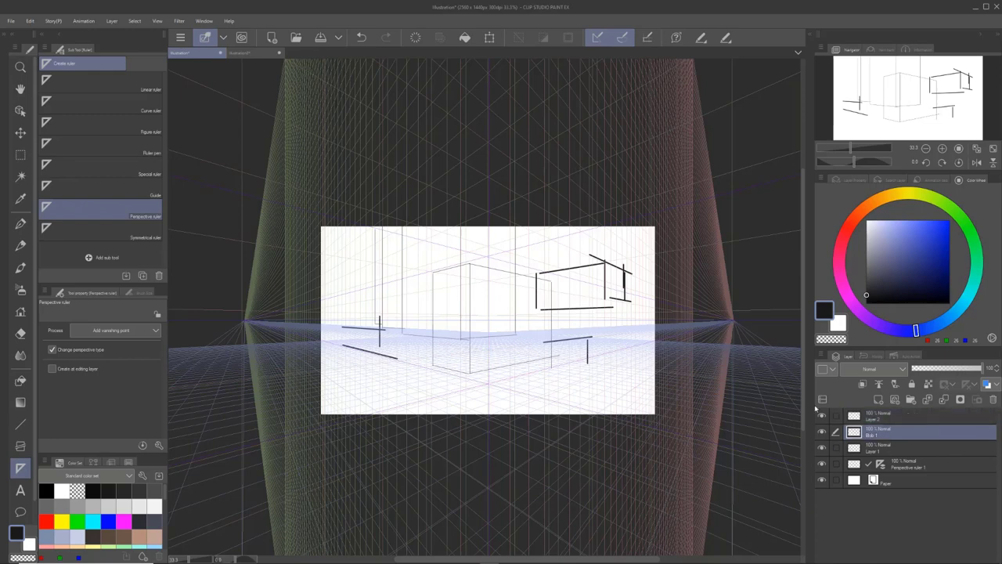
click(21, 423)
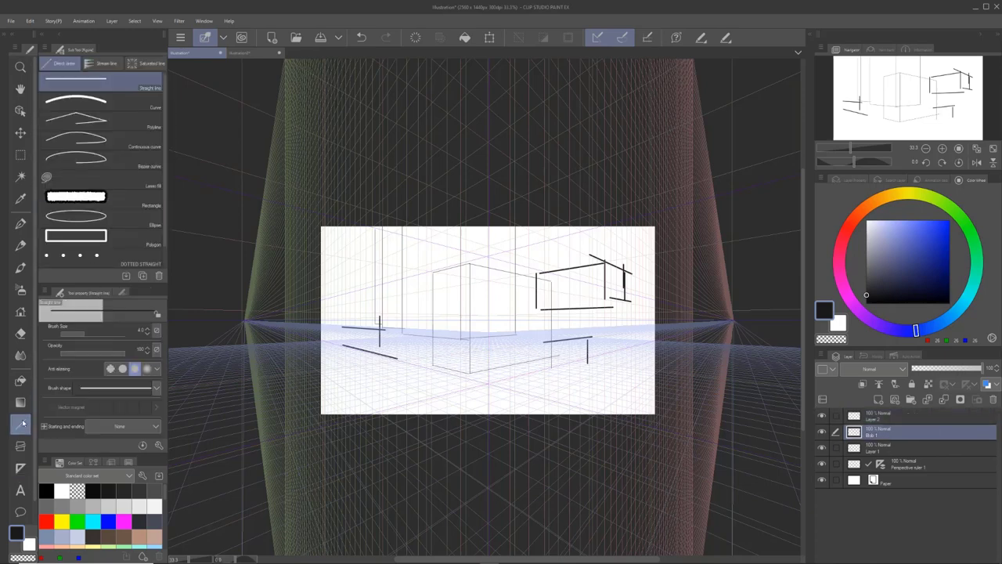